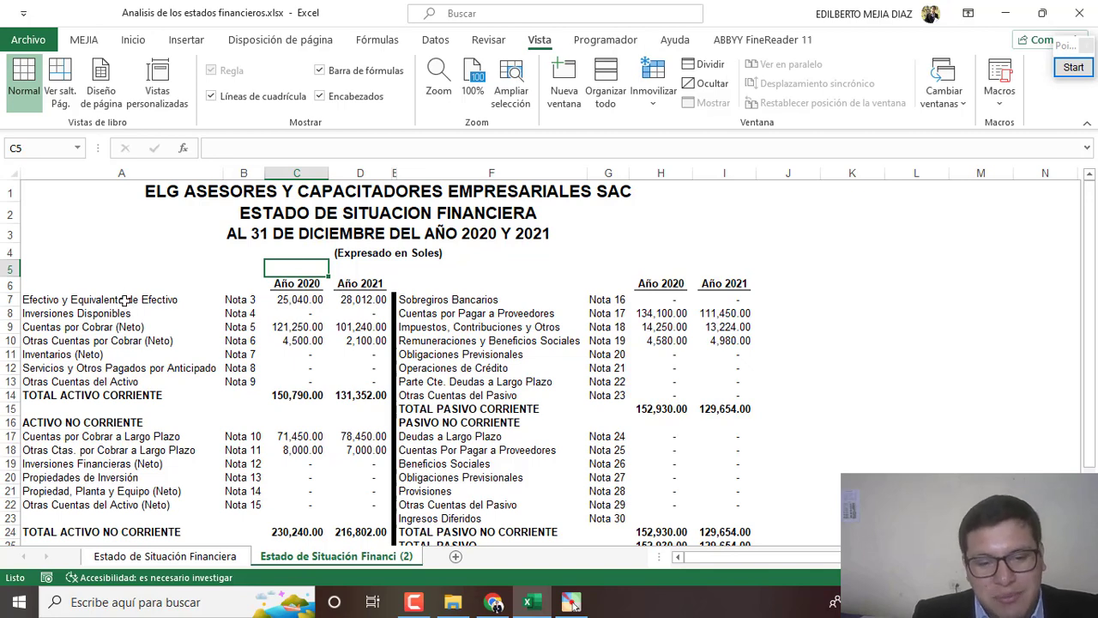
Step: Insert blank columns before and after the assets Año 2021 values
{"action": "left_click_drag", "start_coordinate": [125, 299], "coordinate": [120, 521]}
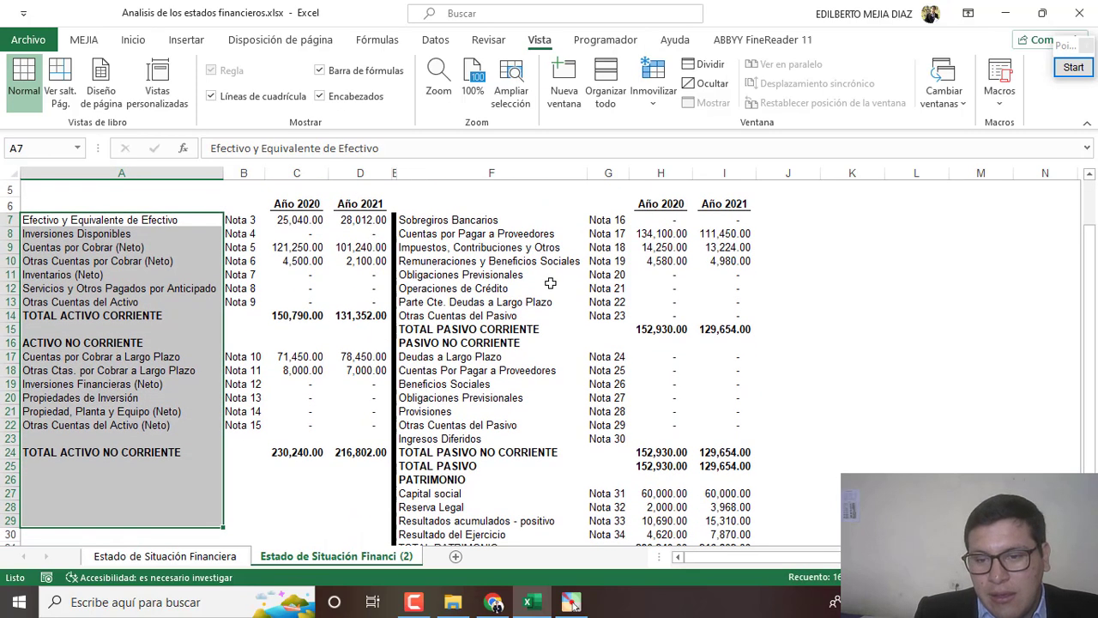
{"action": "left_click_drag", "start_coordinate": [498, 220], "coordinate": [509, 496]}
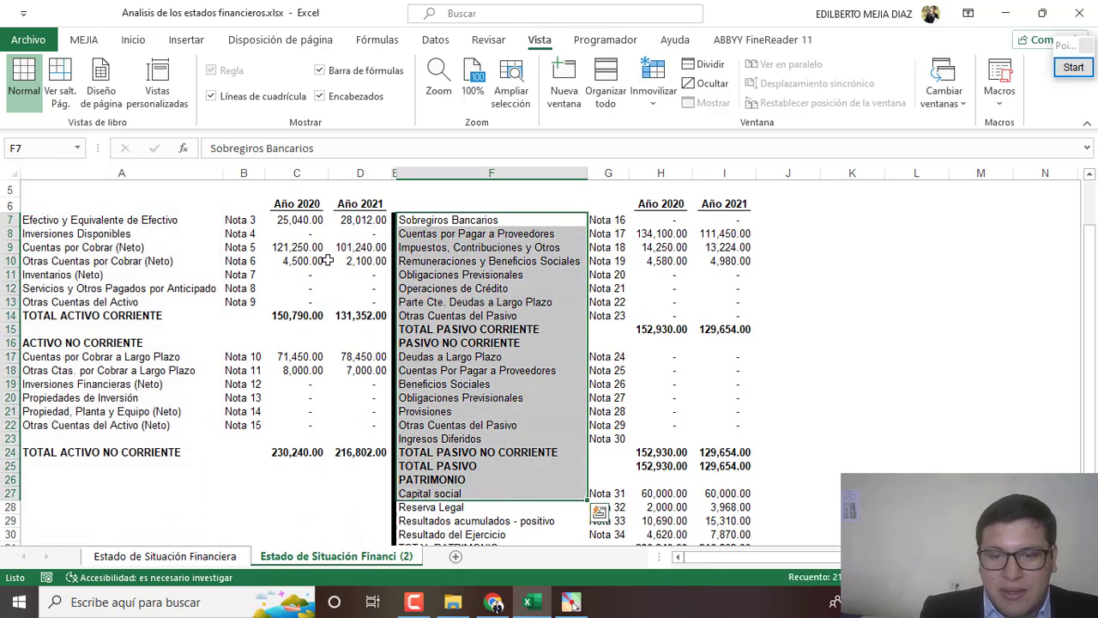
{"action": "left_click", "coordinate": [355, 173]}
{"action": "scroll", "coordinate": [355, 173], "scroll_direction": "up", "scroll_amount": 2}
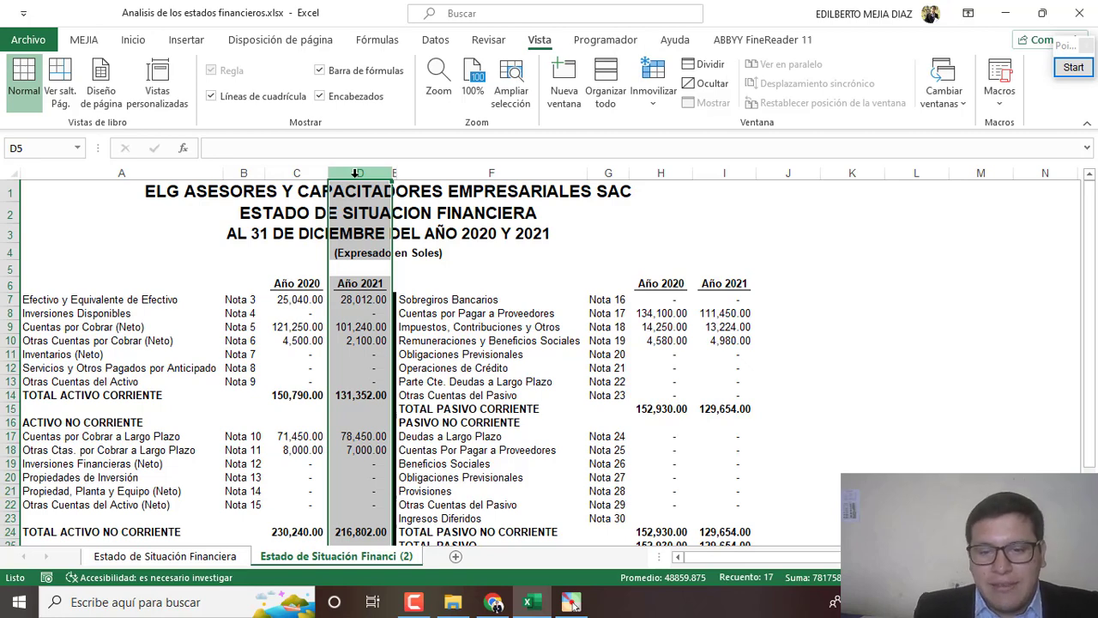
{"action": "key", "text": "ctrl+plus"}
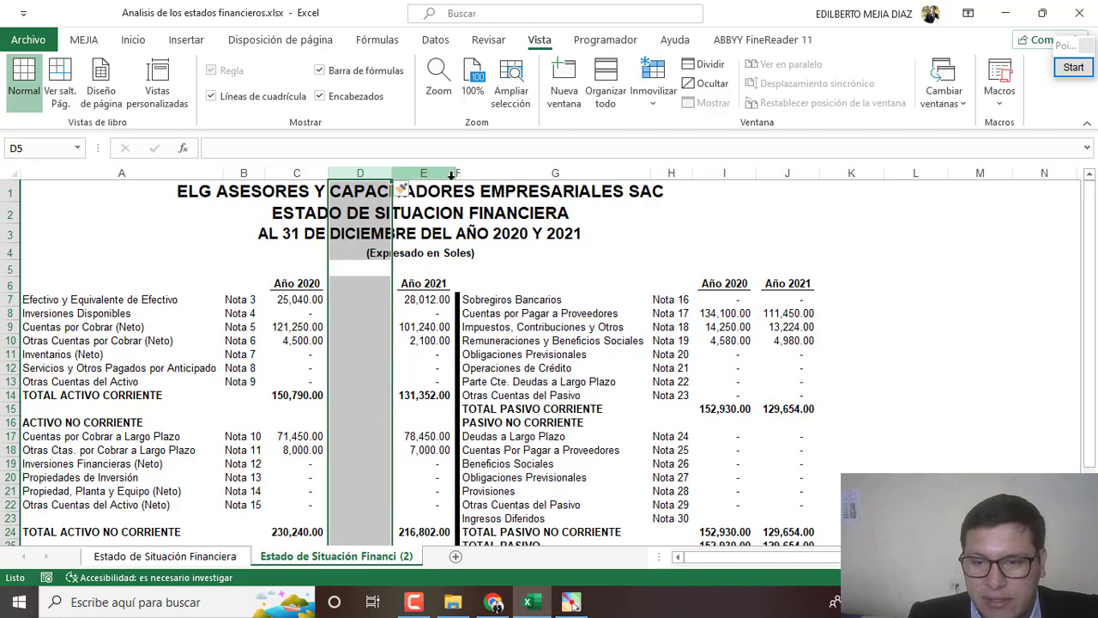
{"action": "left_click_drag", "start_coordinate": [459, 170], "coordinate": [461, 170]}
{"action": "left_click", "coordinate": [460, 170]}
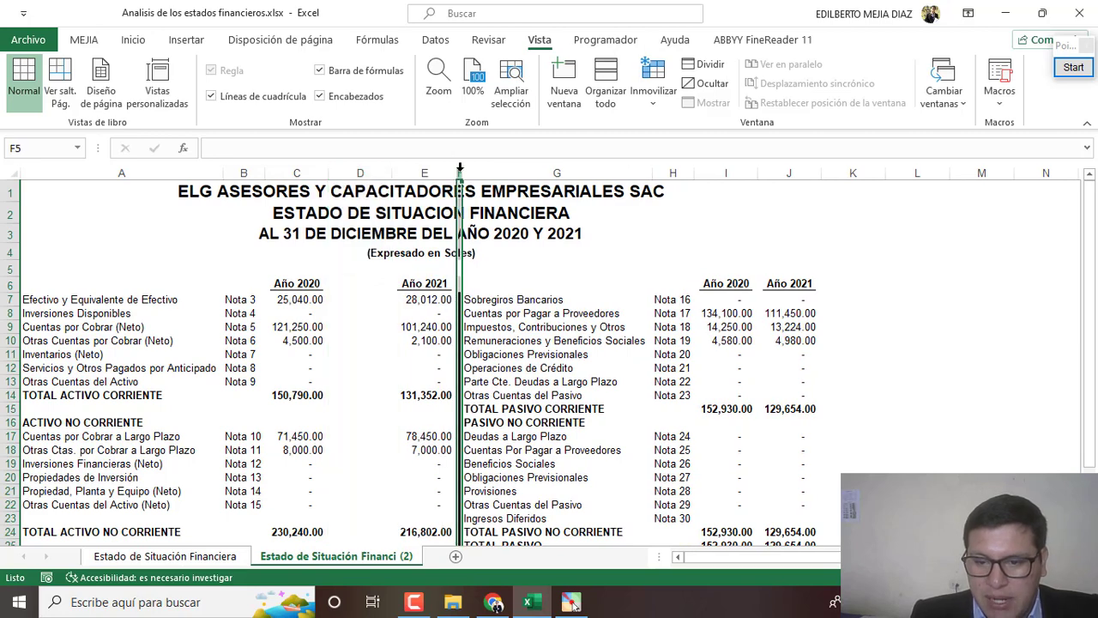
{"action": "key", "text": "ctrl+plus"}
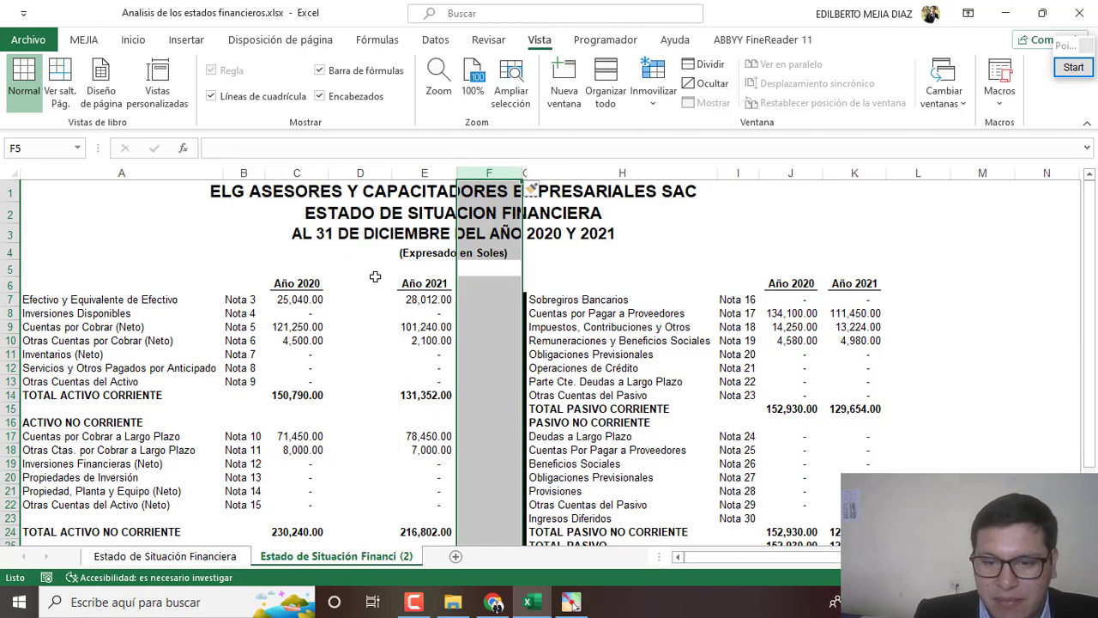
Step: Insert a blank column before the liabilities Año 2021 values
{"action": "left_click", "coordinate": [358, 282]}
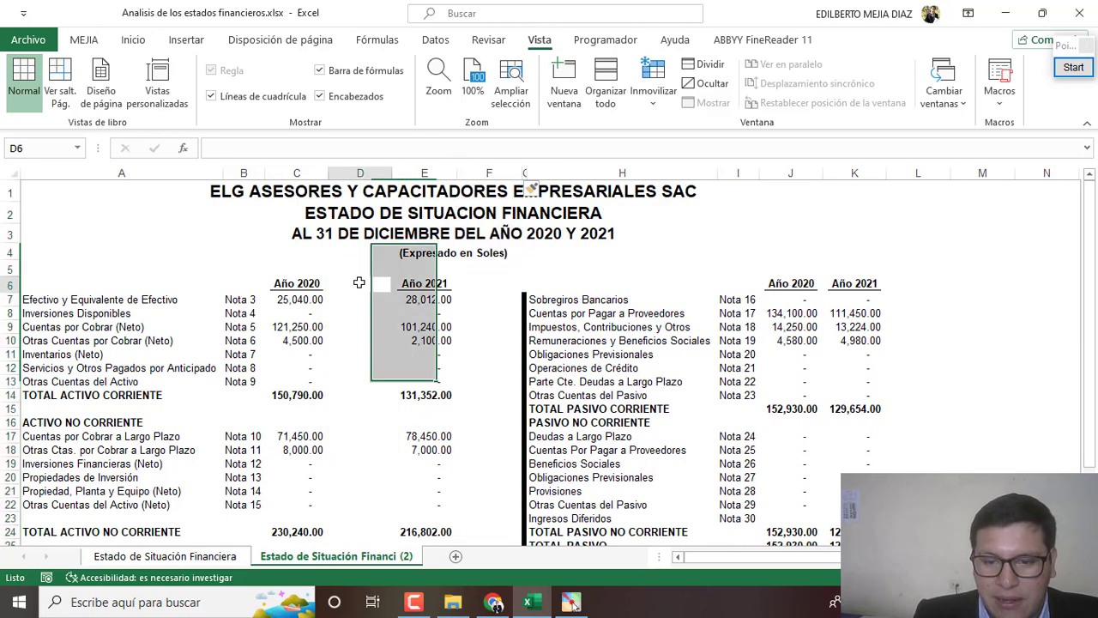
{"action": "left_click", "coordinate": [503, 286]}
{"action": "left_click", "coordinate": [853, 173]}
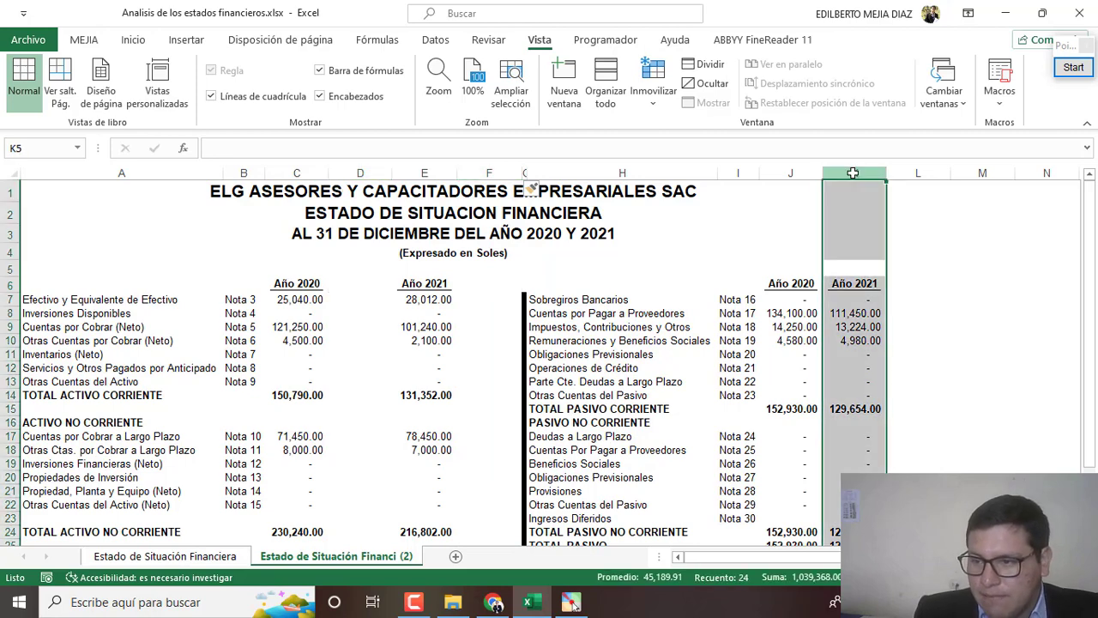
{"action": "key", "text": "ctrl+plus"}
Step: Enter the header 'An. Vertical' in D6, F6, K6 and M6 at once
{"action": "left_click", "coordinate": [845, 283]}
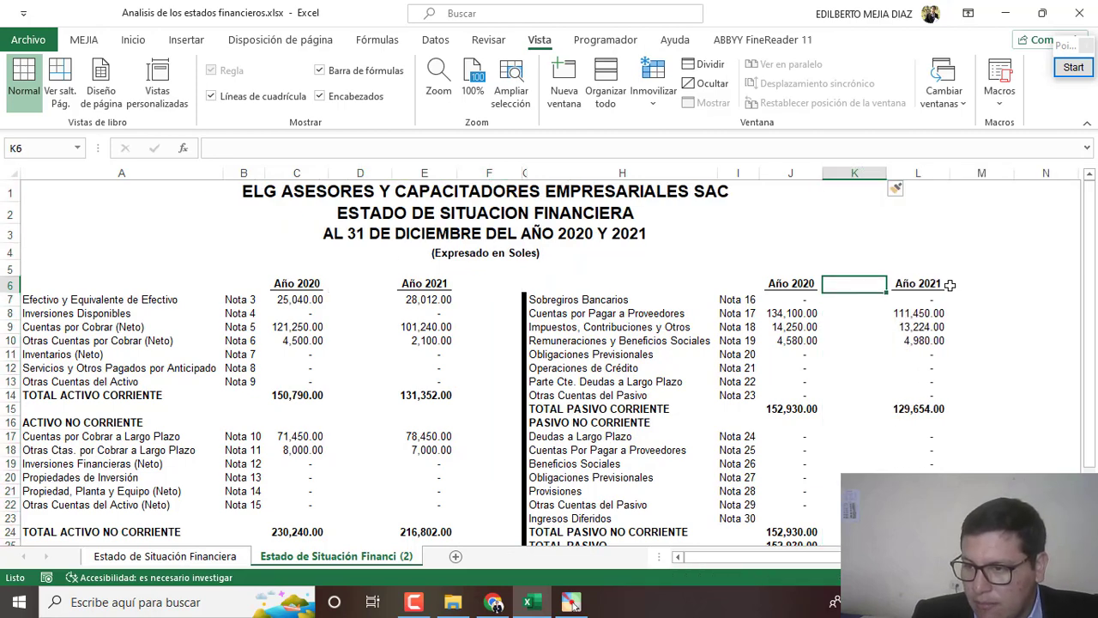
{"action": "left_click", "coordinate": [964, 284]}
{"action": "left_click", "coordinate": [487, 283], "text": "ctrl"}
{"action": "left_click", "coordinate": [364, 281], "text": "ctrl"}
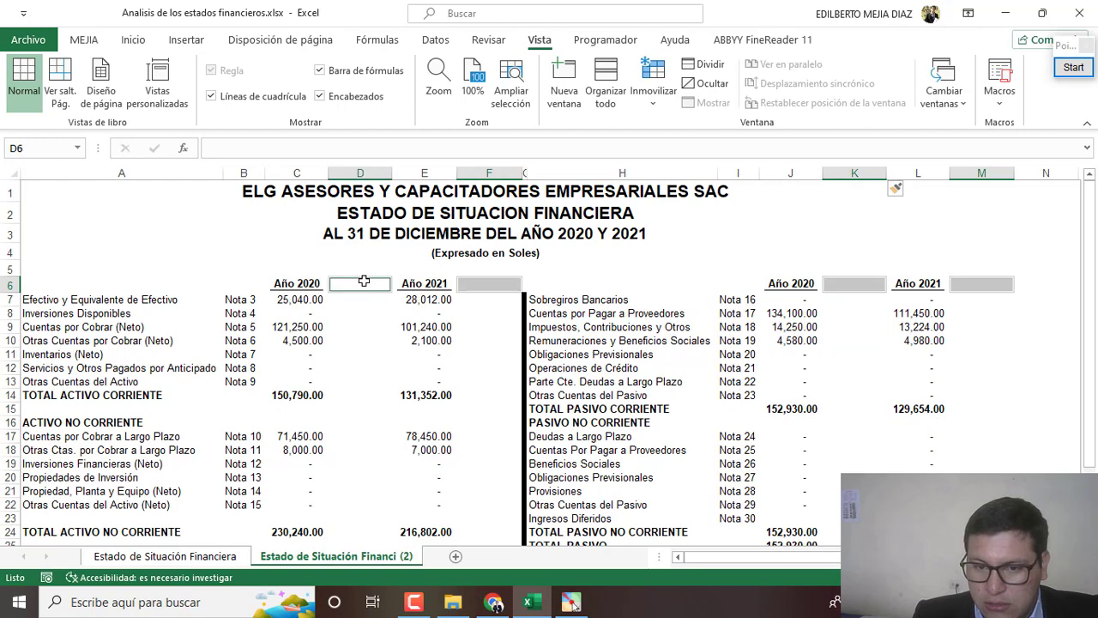
{"action": "type", "text": "An"}
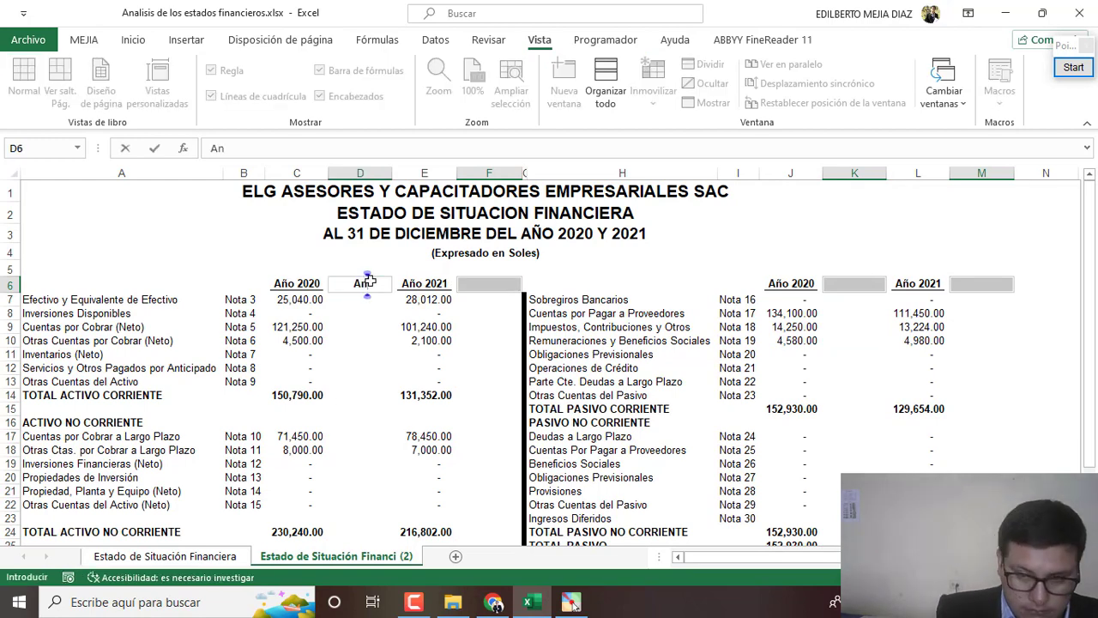
{"action": "type", "text": ". Ve"}
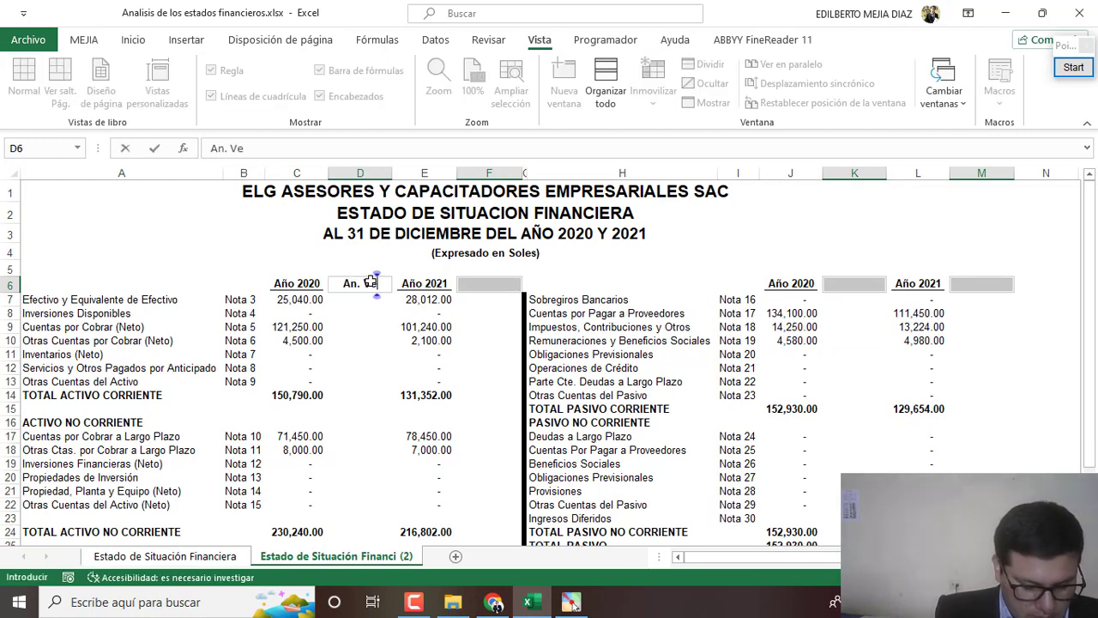
{"action": "type", "text": "rtial"}
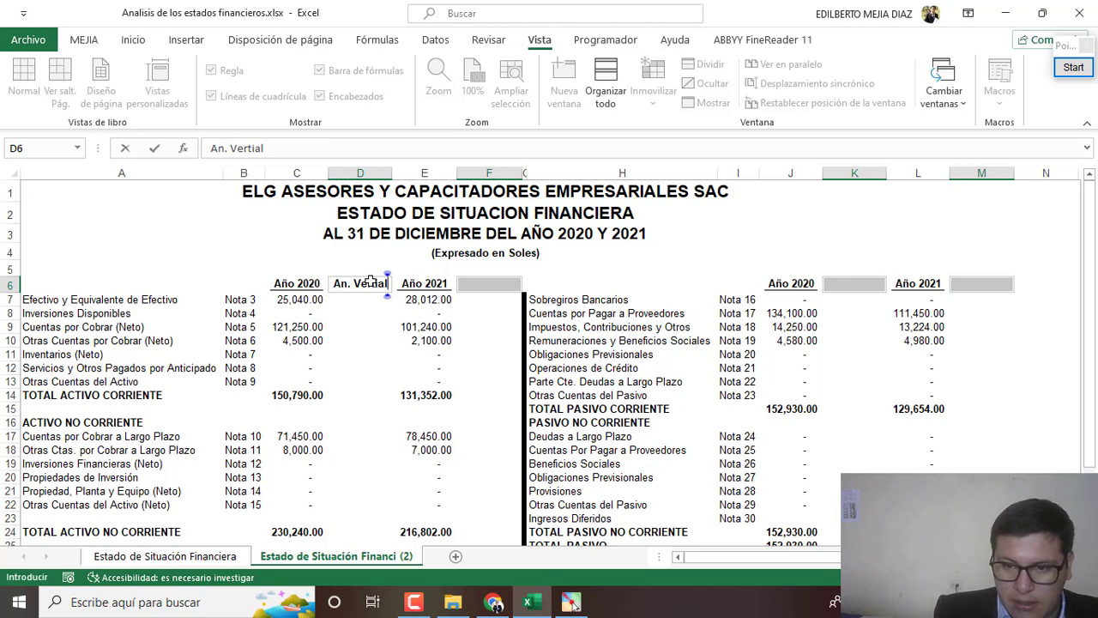
{"action": "key", "text": "BackSpace"}
{"action": "key", "text": "BackSpace"}
{"action": "type", "text": "cal"}
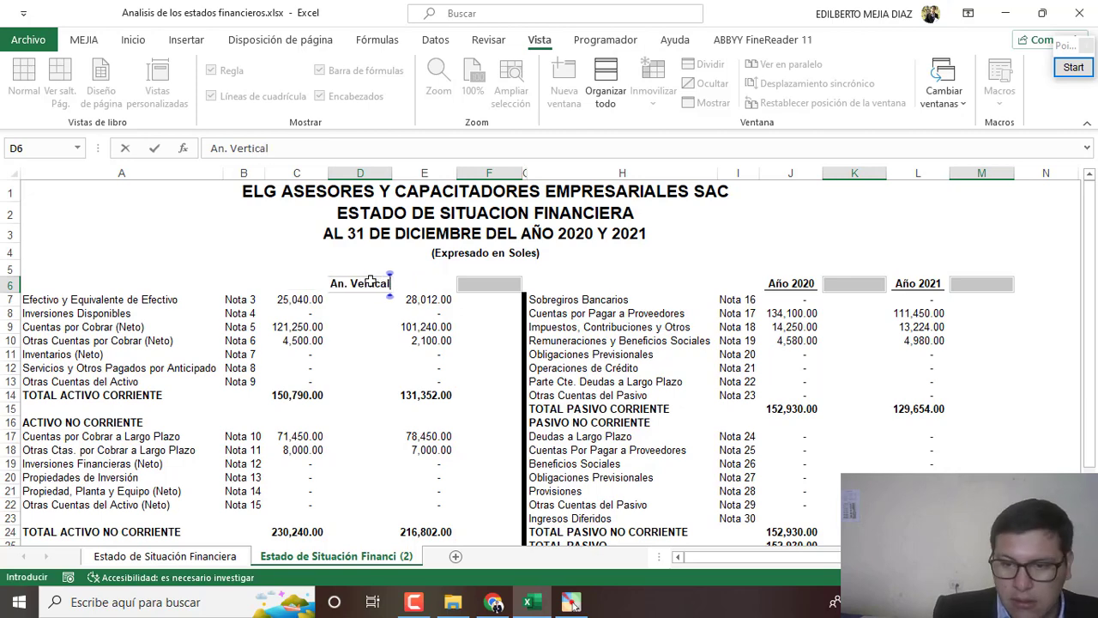
{"action": "key", "text": "ctrl+Return"}
Step: Fill the four An. Vertical header cells with blue
{"action": "left_click", "coordinate": [133, 40]}
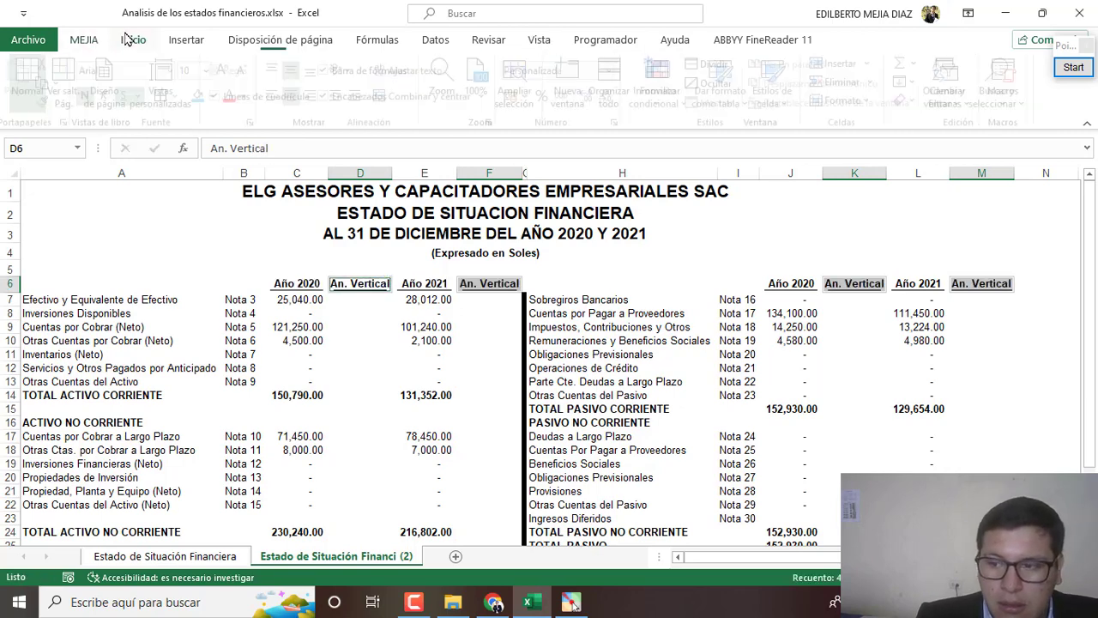
{"action": "left_click", "coordinate": [205, 96]}
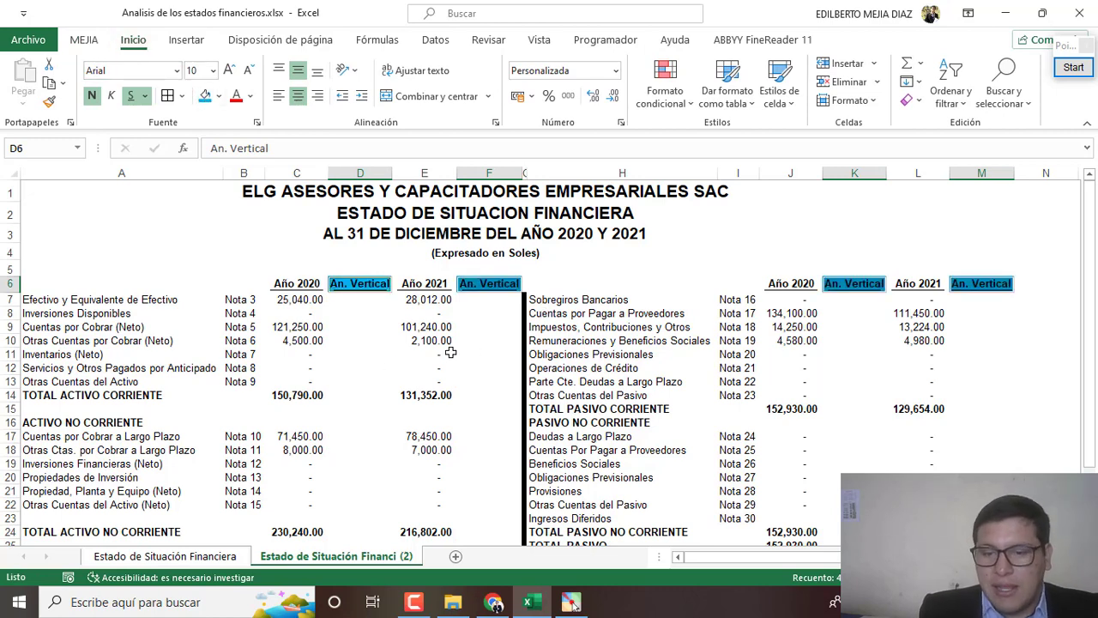
{"action": "left_click", "coordinate": [389, 348]}
{"action": "scroll", "coordinate": [389, 348], "scroll_direction": "down", "scroll_amount": 2}
{"action": "scroll", "coordinate": [352, 303], "scroll_direction": "down", "scroll_amount": 3}
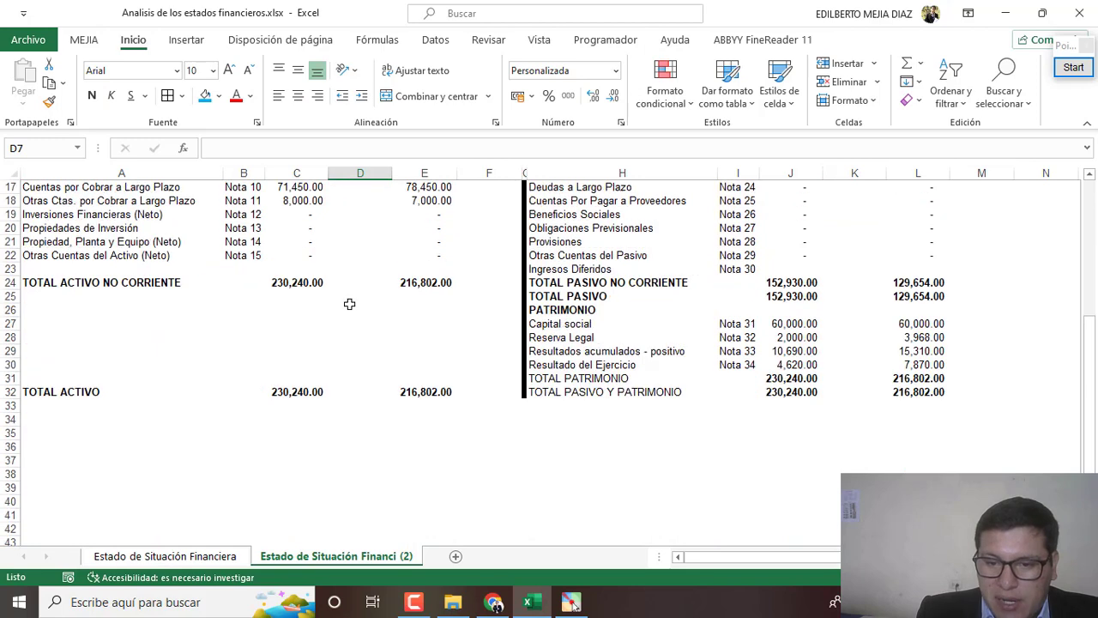
{"action": "scroll", "coordinate": [352, 303], "scroll_direction": "up", "scroll_amount": 5}
Step: Freeze panes at D7 so rows 1–6 and columns A–C stay visible
{"action": "left_click", "coordinate": [352, 303]}
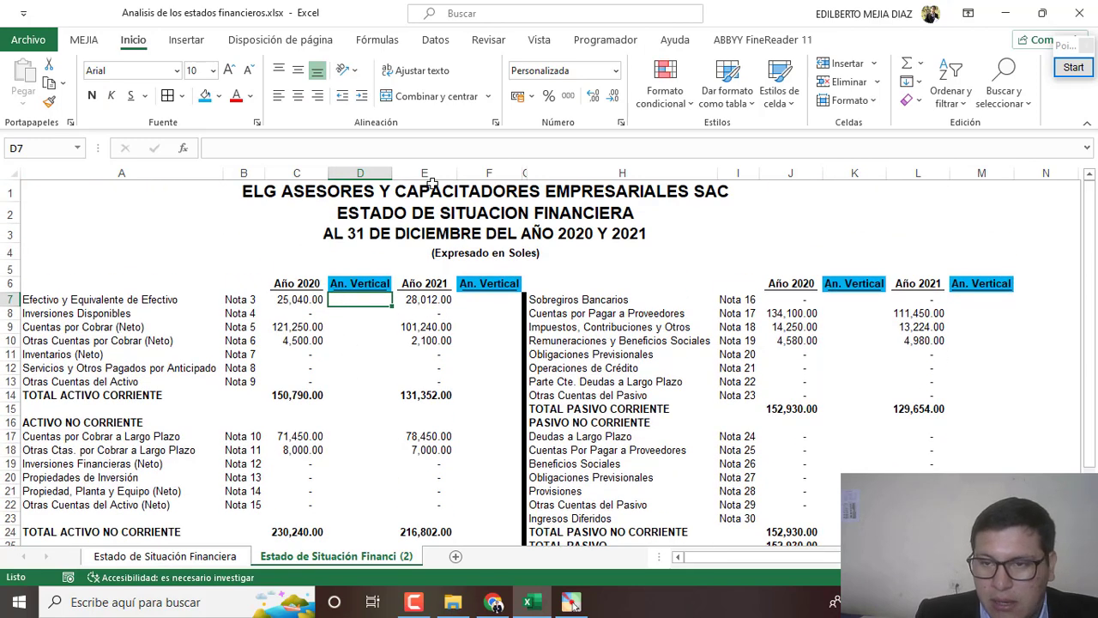
{"action": "left_click", "coordinate": [539, 40]}
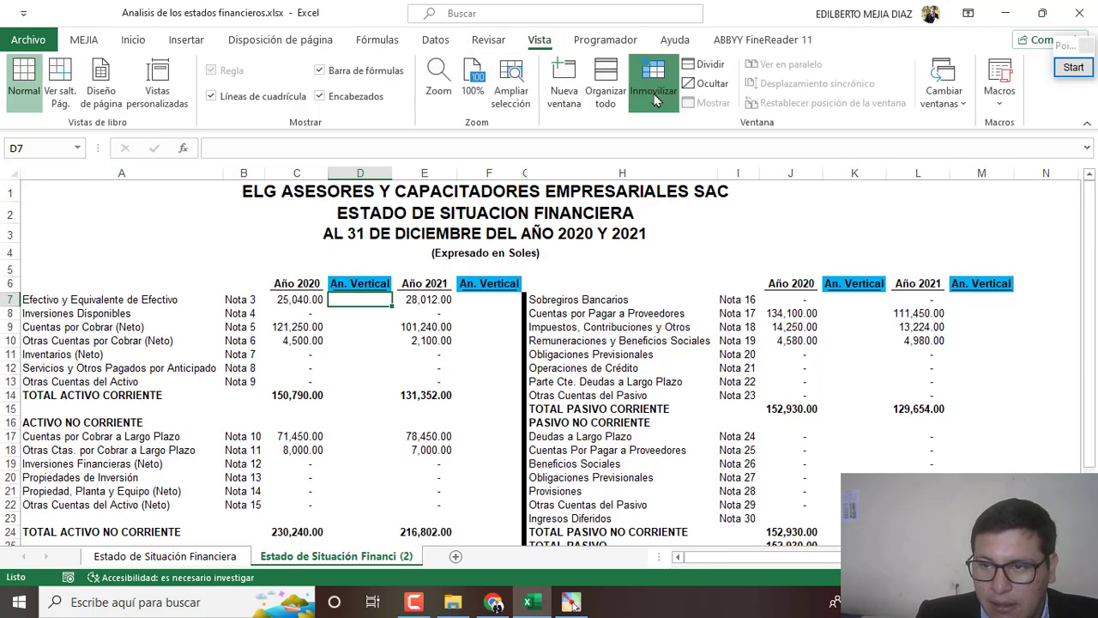
{"action": "left_click", "coordinate": [657, 100]}
{"action": "left_click", "coordinate": [684, 151]}
{"action": "left_click", "coordinate": [442, 355]}
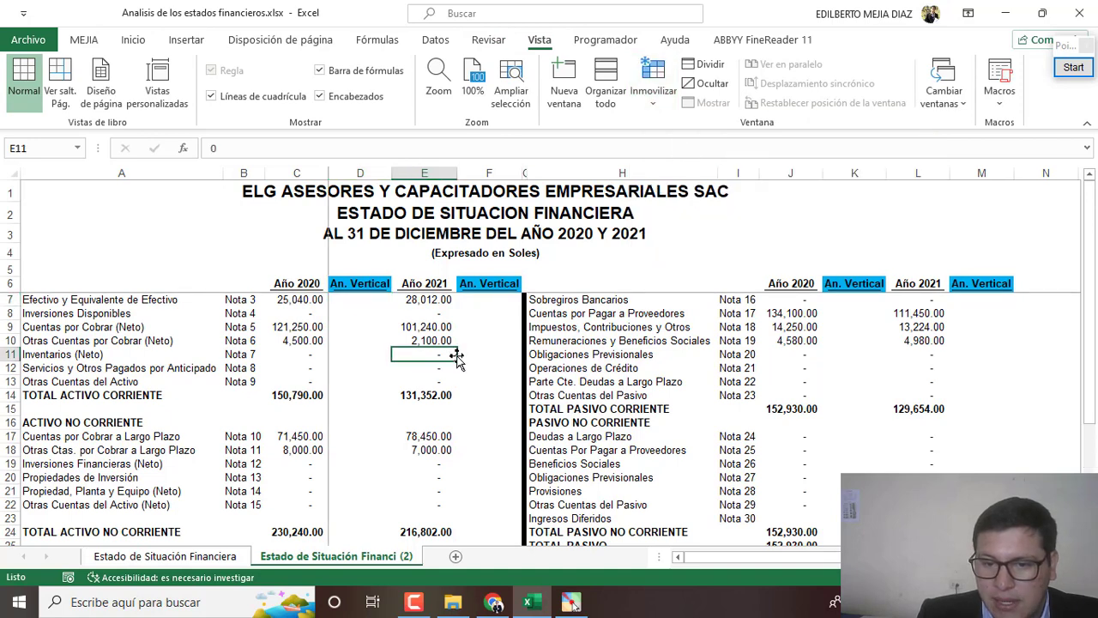
{"action": "scroll", "coordinate": [440, 360], "scroll_direction": "down", "scroll_amount": 5}
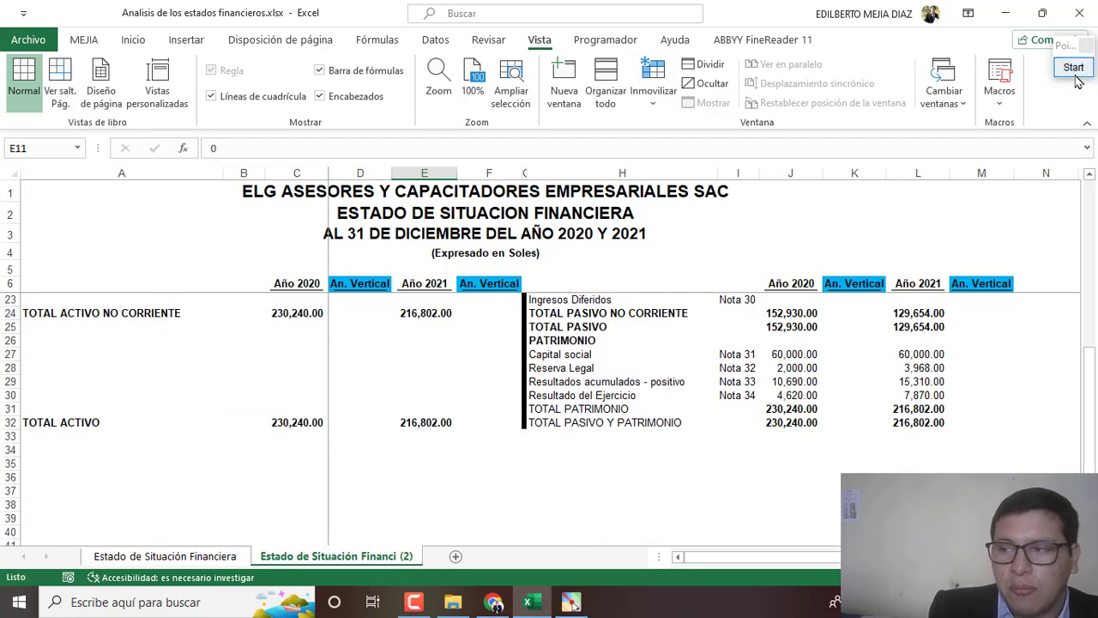
{"action": "left_click", "coordinate": [1075, 73]}
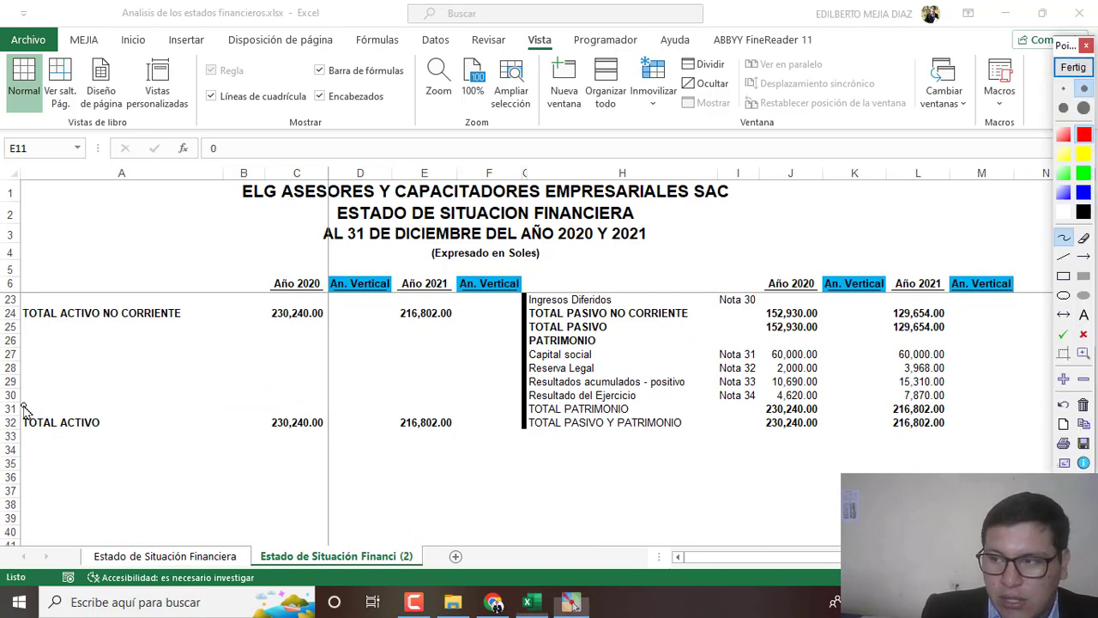
{"action": "mouse_move", "coordinate": [22, 406]}
{"action": "left_mouse_down"}
{"action": "mouse_move", "coordinate": [43, 410]}
{"action": "mouse_move", "coordinate": [20, 419]}
{"action": "left_mouse_up"}
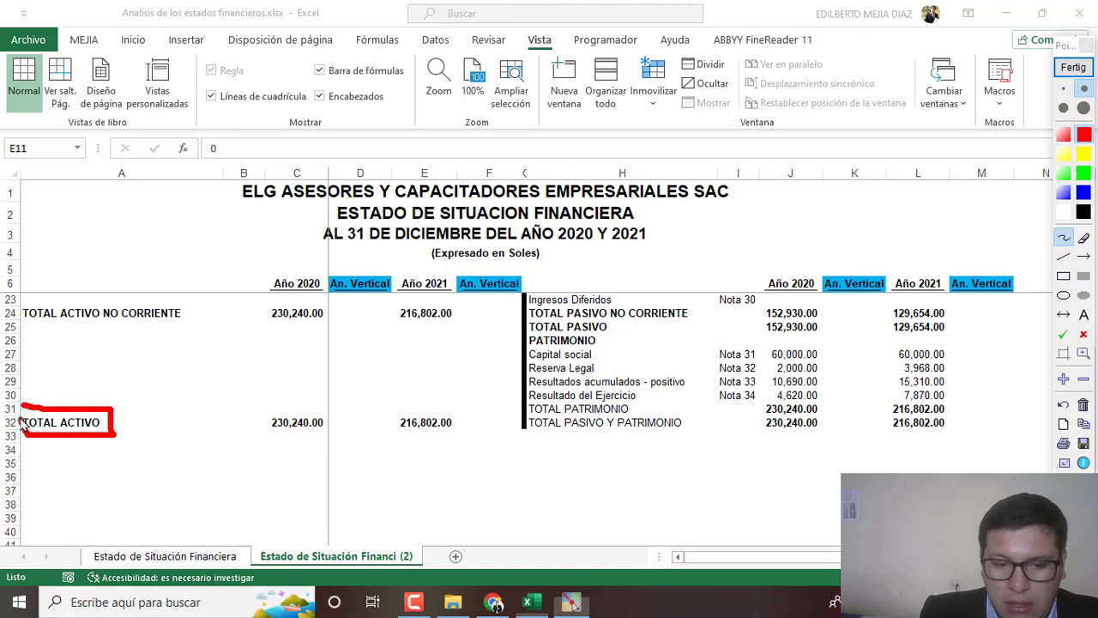
{"action": "left_click_drag", "start_coordinate": [522, 412], "coordinate": [515, 429]}
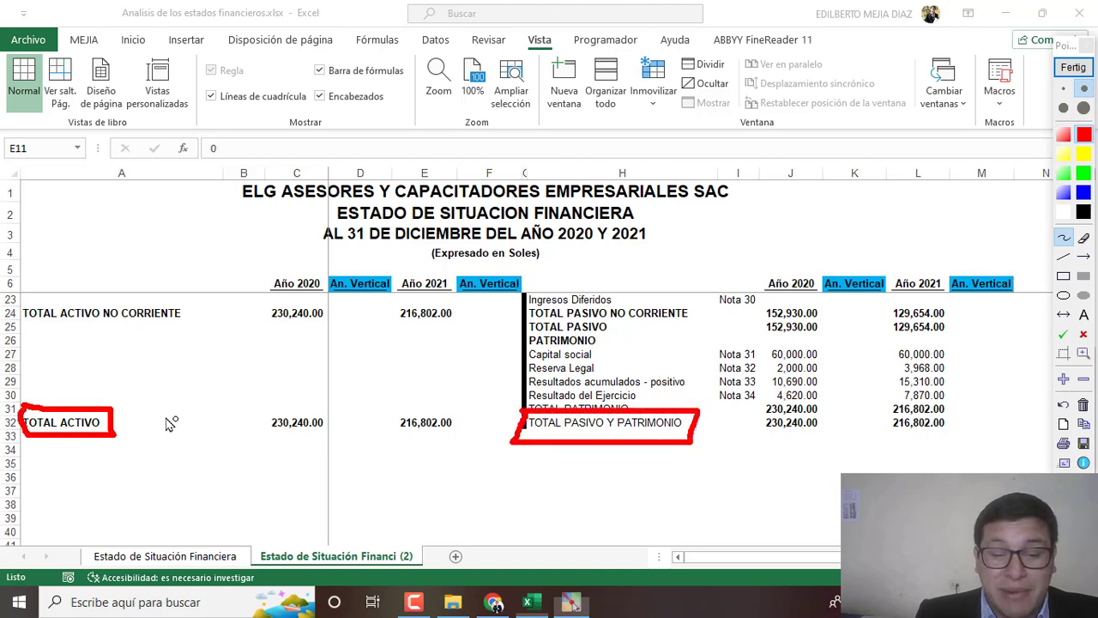
{"action": "mouse_move", "coordinate": [120, 424]}
{"action": "left_mouse_down"}
{"action": "mouse_move", "coordinate": [176, 428]}
{"action": "mouse_move", "coordinate": [180, 442]}
{"action": "mouse_move", "coordinate": [228, 428]}
{"action": "mouse_move", "coordinate": [248, 454]}
{"action": "mouse_move", "coordinate": [245, 424]}
{"action": "left_mouse_up"}
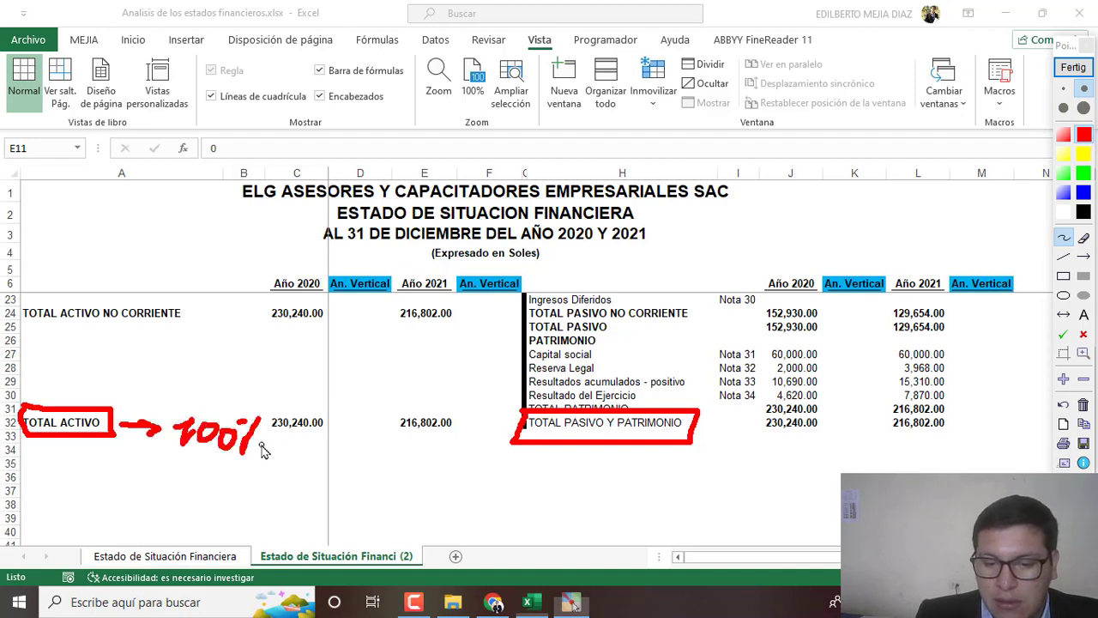
{"action": "mouse_move", "coordinate": [709, 429]}
{"action": "left_mouse_down"}
{"action": "mouse_move", "coordinate": [712, 452]}
{"action": "mouse_move", "coordinate": [743, 439]}
{"action": "mouse_move", "coordinate": [775, 455]}
{"action": "left_mouse_up"}
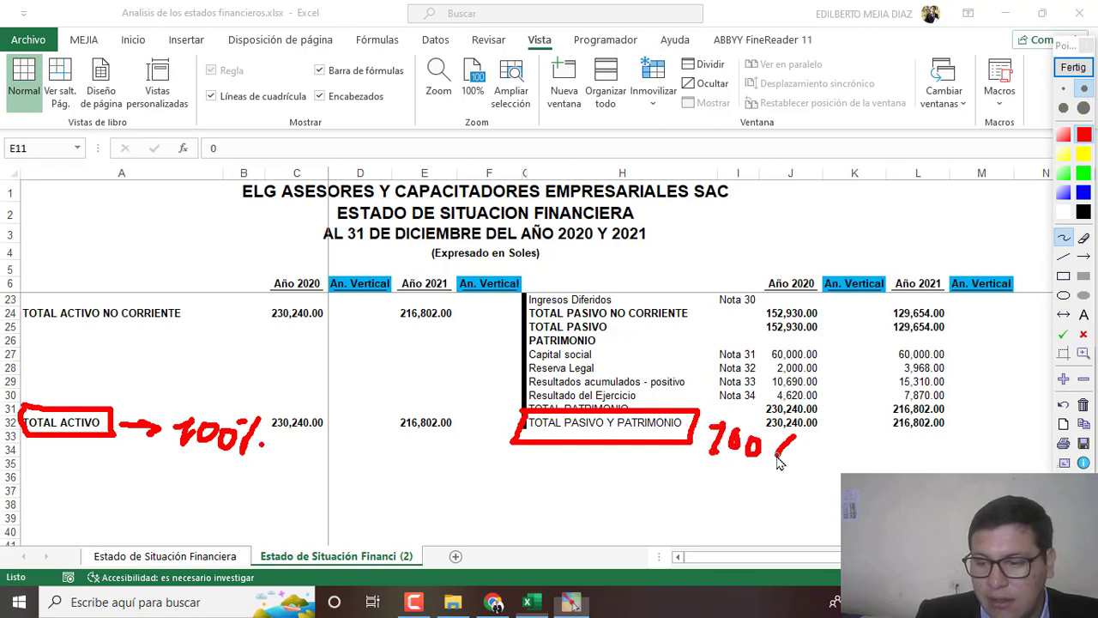
{"action": "left_click", "coordinate": [780, 427]}
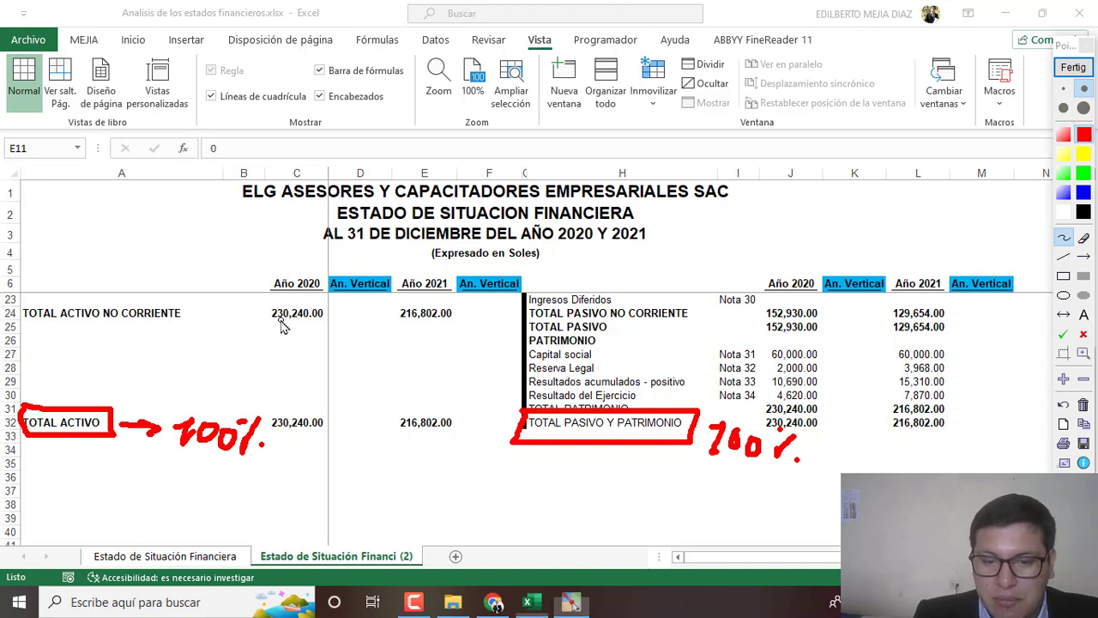
{"action": "mouse_move", "coordinate": [274, 302]}
{"action": "left_mouse_down"}
{"action": "mouse_move", "coordinate": [341, 301]}
{"action": "mouse_move", "coordinate": [270, 336]}
{"action": "mouse_move", "coordinate": [273, 301]}
{"action": "left_mouse_up"}
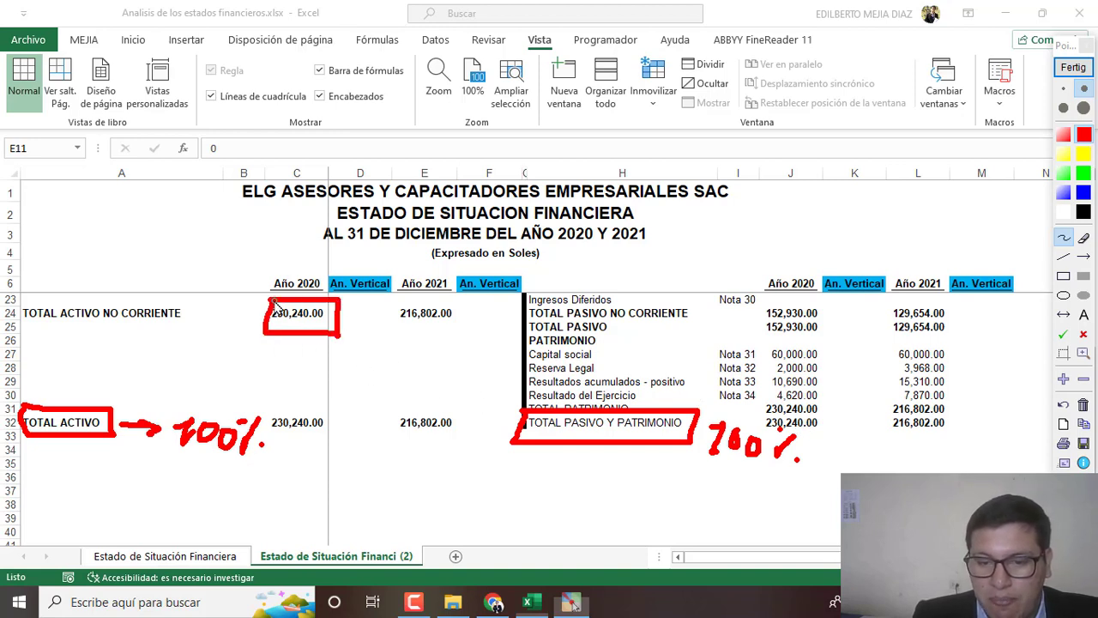
{"action": "mouse_move", "coordinate": [341, 342]}
{"action": "left_mouse_down"}
{"action": "mouse_move", "coordinate": [329, 397]}
{"action": "mouse_move", "coordinate": [356, 386]}
{"action": "left_mouse_up"}
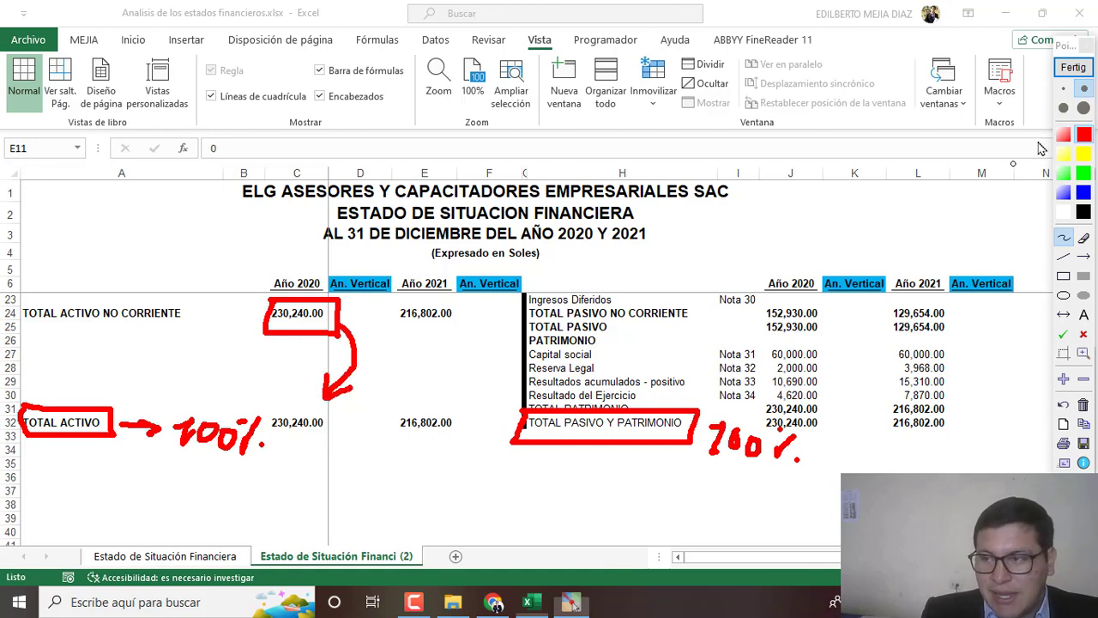
{"action": "left_click", "coordinate": [1073, 67]}
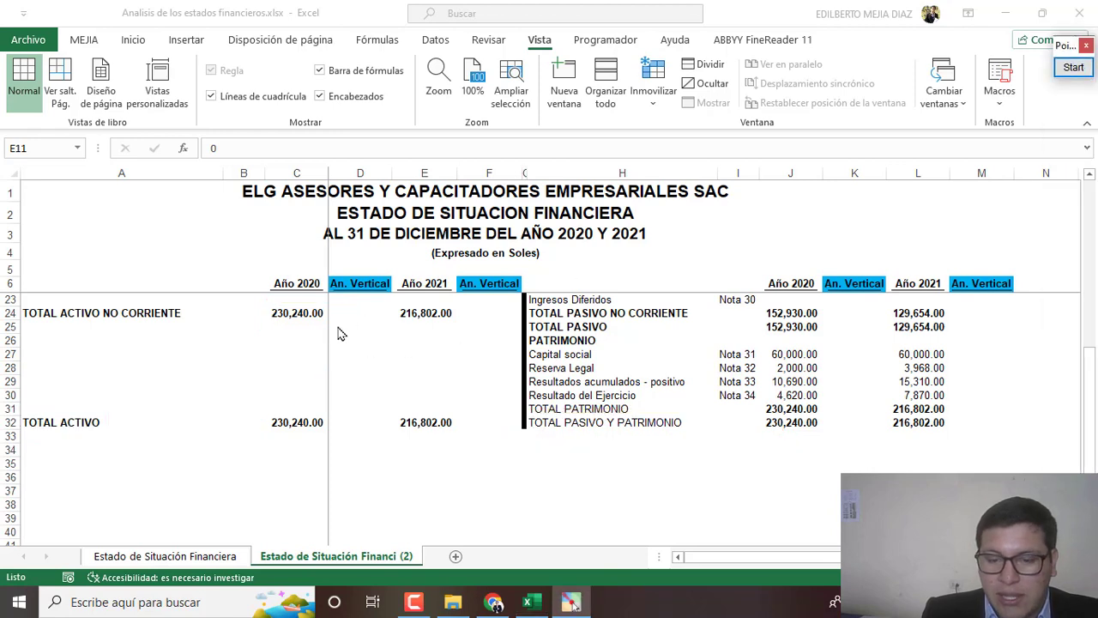
Step: Annotate below TOTAL ACTIVO: 'total----100%', 'subtotal----x%' and an 'x=' fraction line
{"action": "left_click", "coordinate": [1074, 69]}
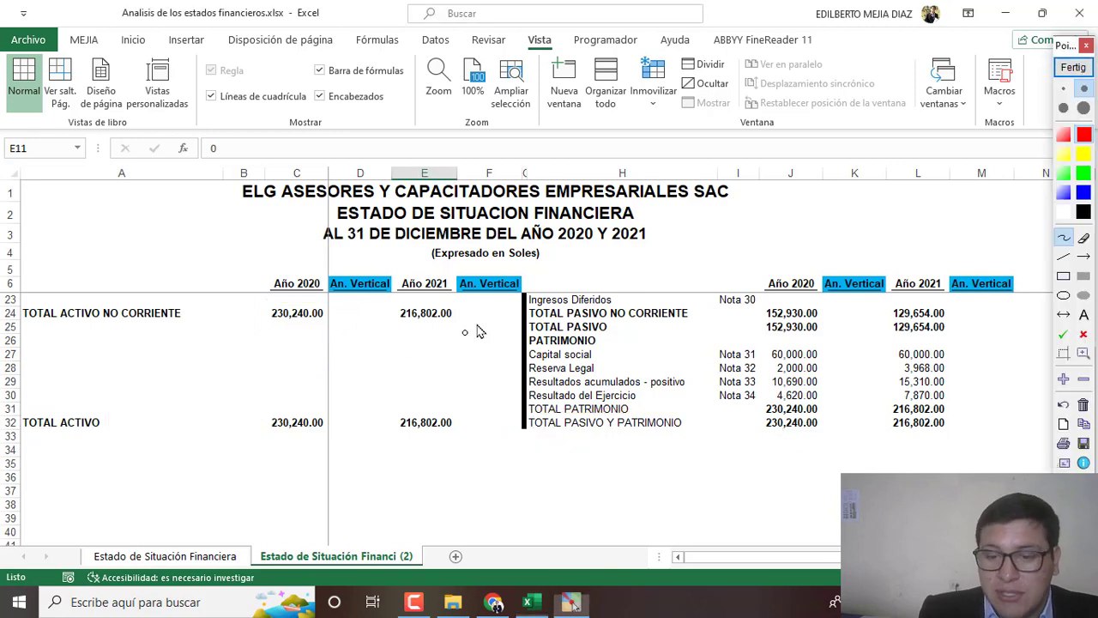
{"action": "key", "text": "t"}
{"action": "left_click", "coordinate": [53, 442]}
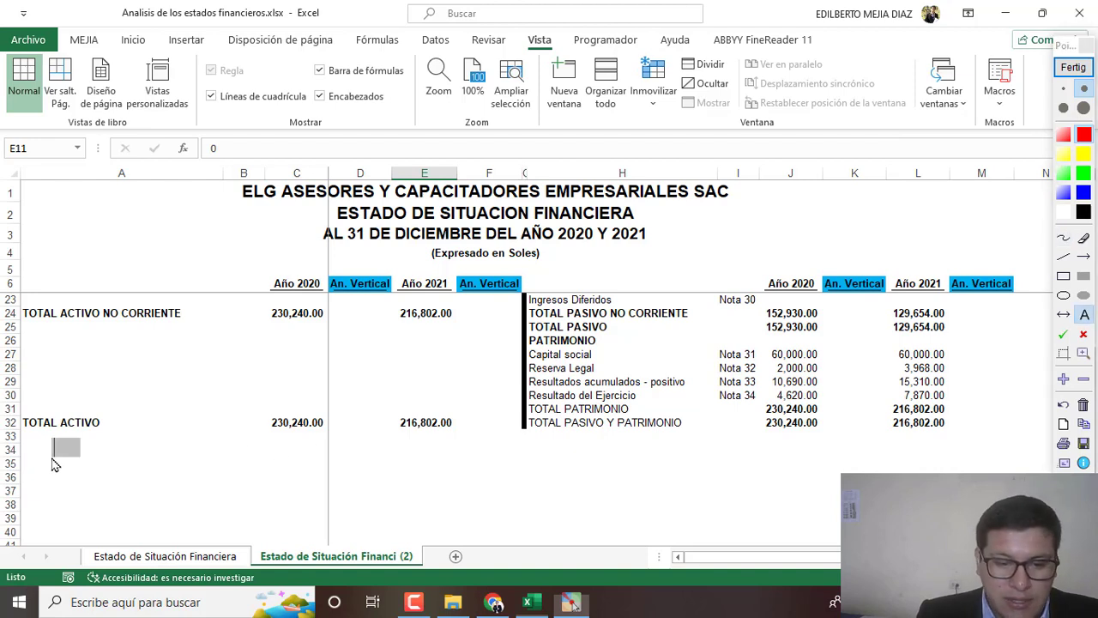
{"action": "type", "text": "total"}
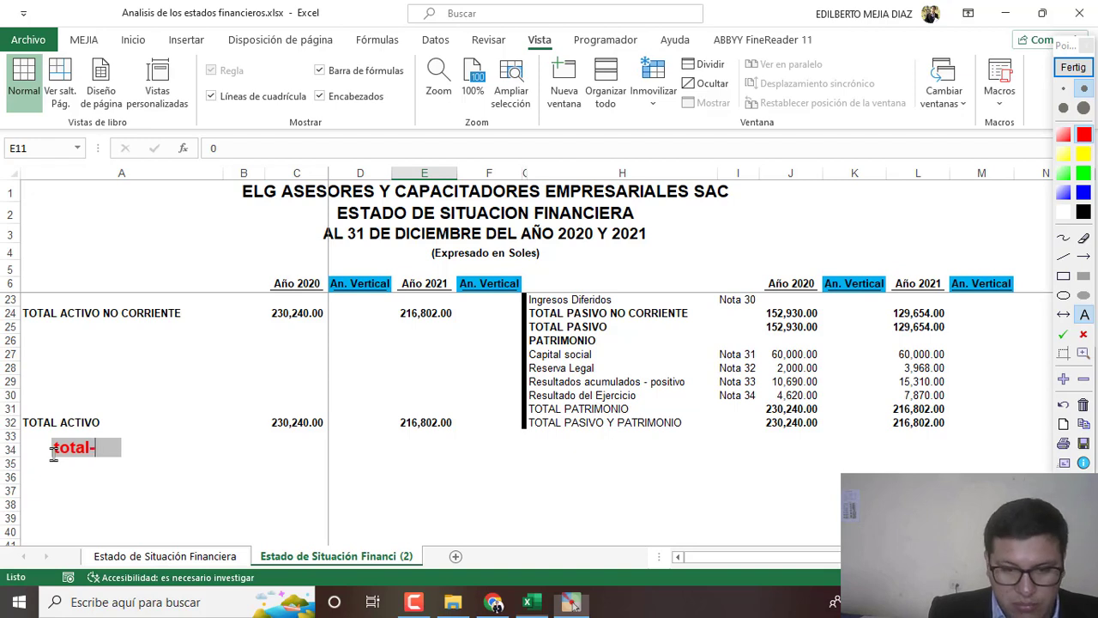
{"action": "type", "text": "----------100"}
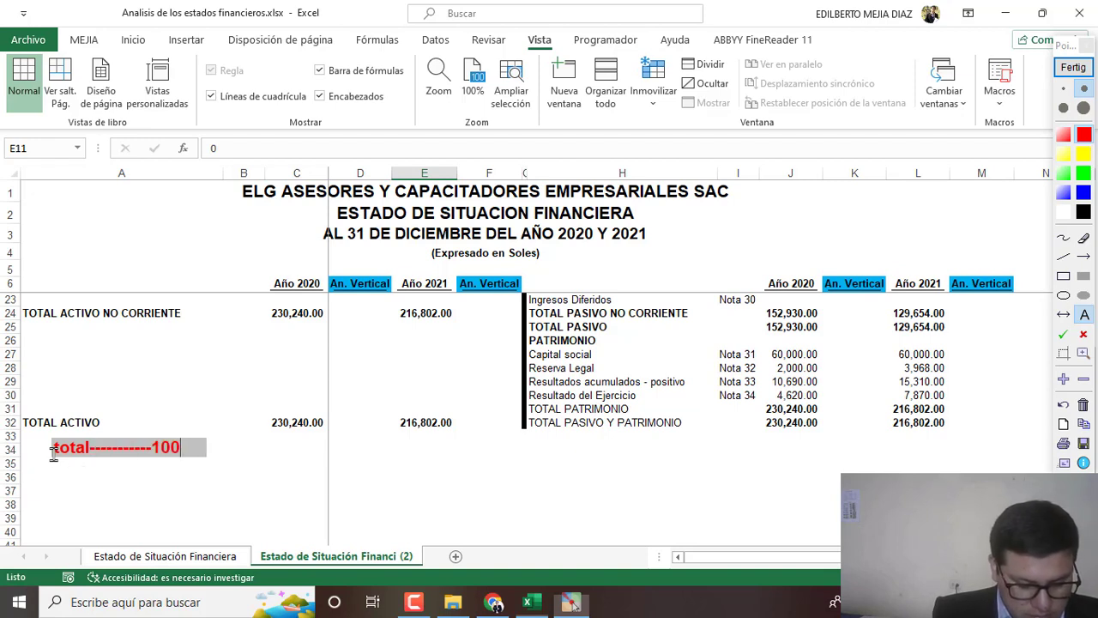
{"action": "type", "text": "%"}
{"action": "left_click", "coordinate": [53, 457]}
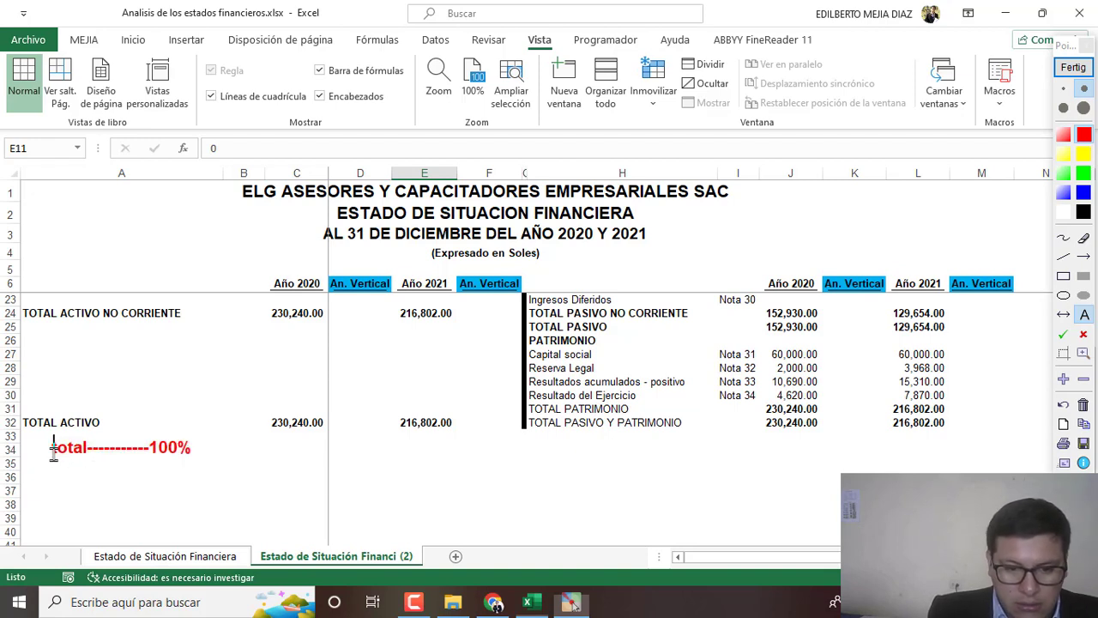
{"action": "left_click", "coordinate": [52, 485]}
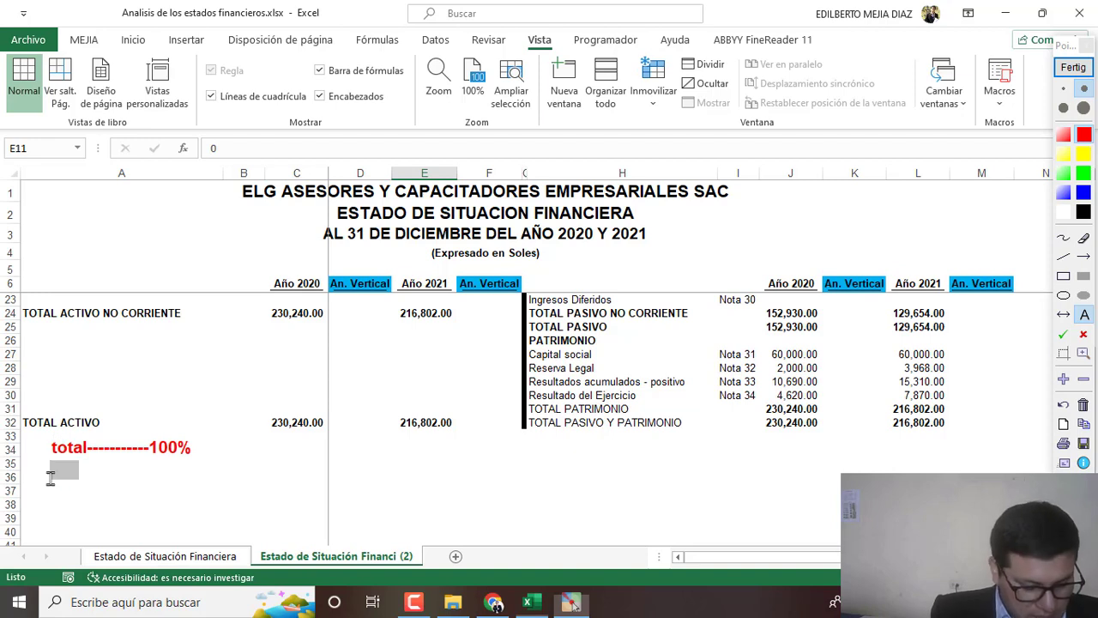
{"action": "type", "text": "subtotal"}
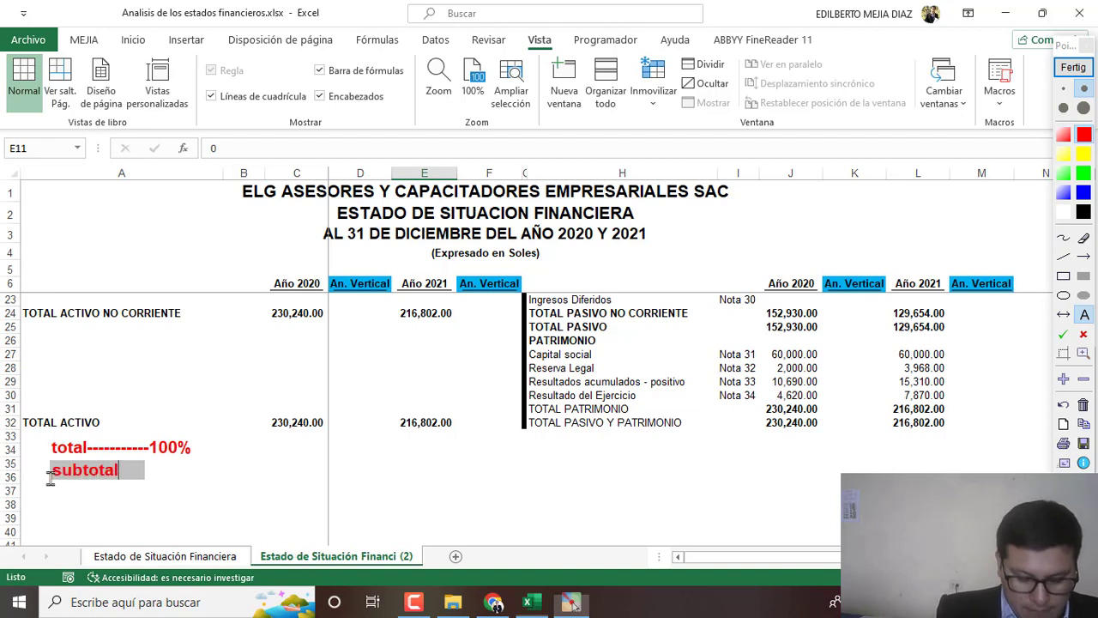
{"action": "type", "text": "------x"}
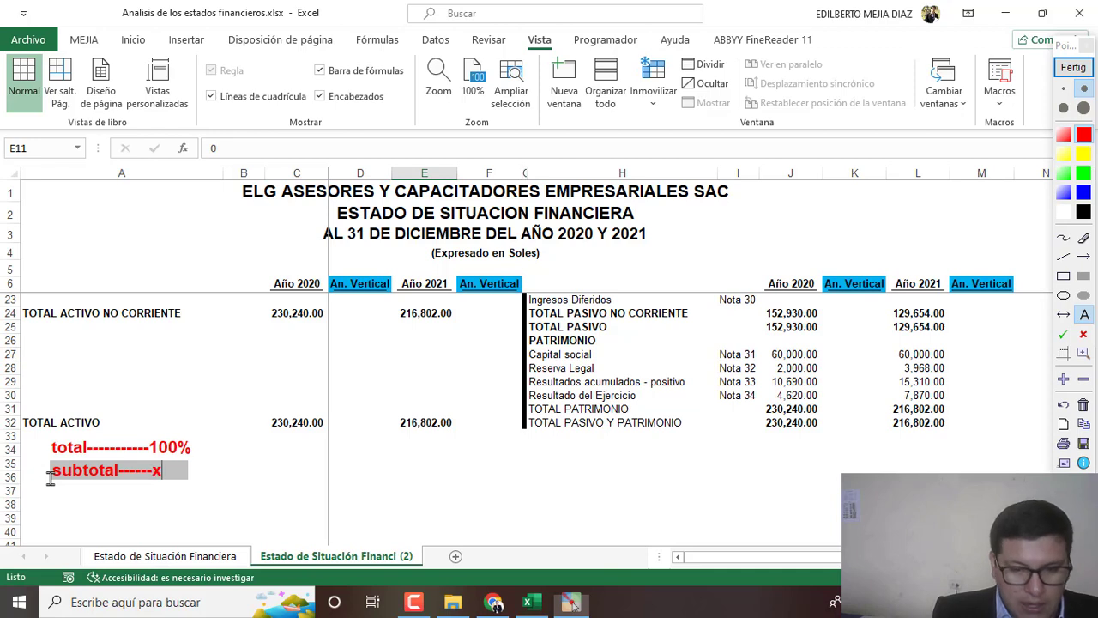
{"action": "type", "text": "%"}
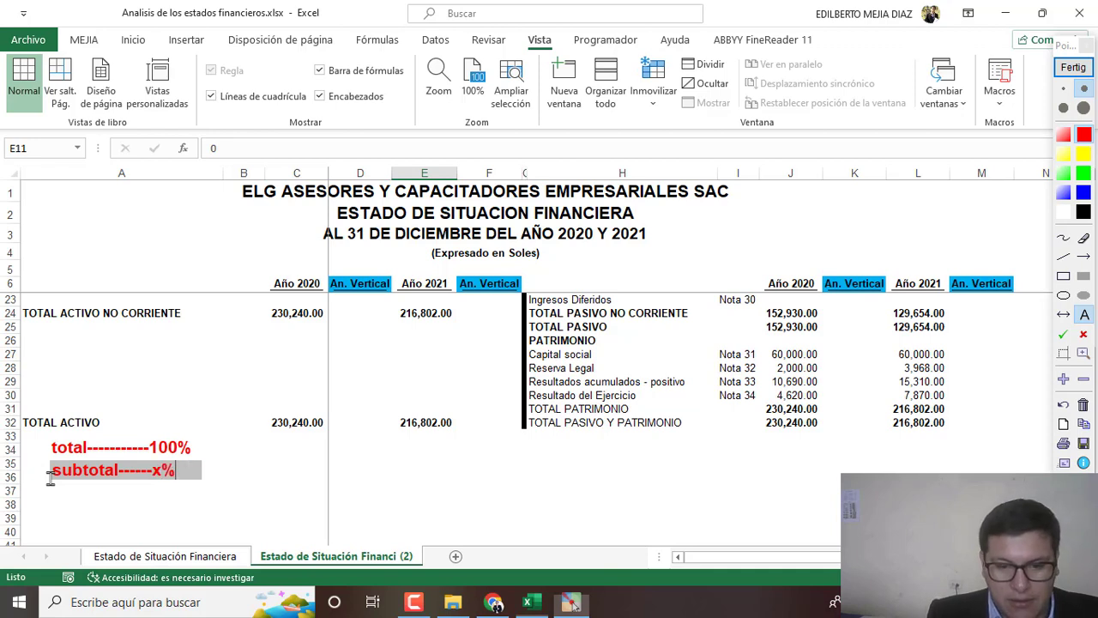
{"action": "left_click", "coordinate": [51, 479]}
{"action": "left_click", "coordinate": [51, 497]}
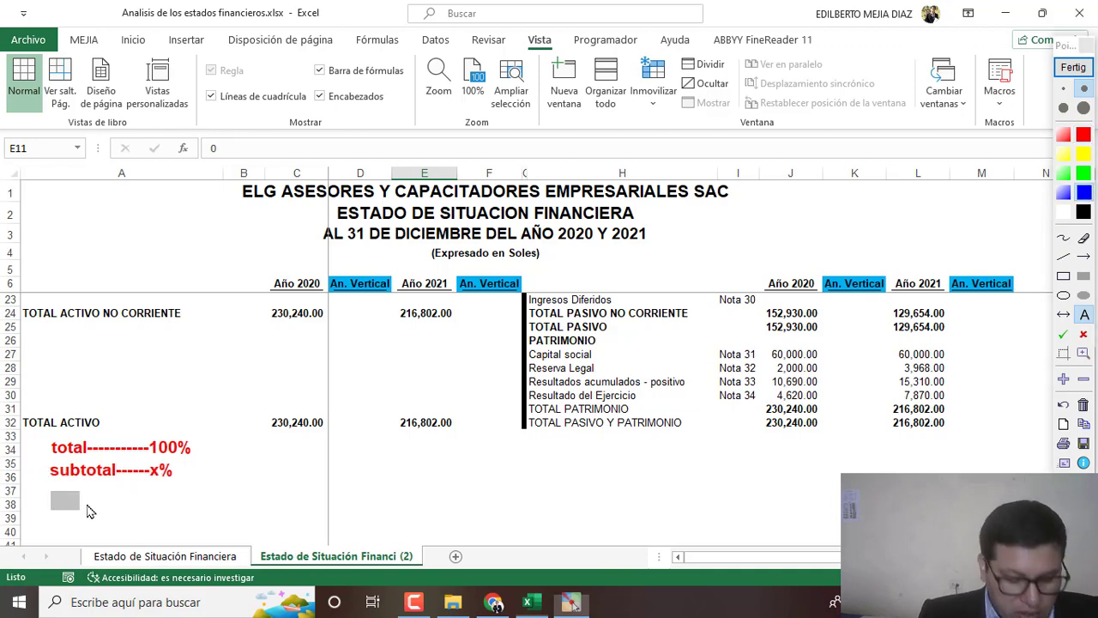
{"action": "type", "text": "x="}
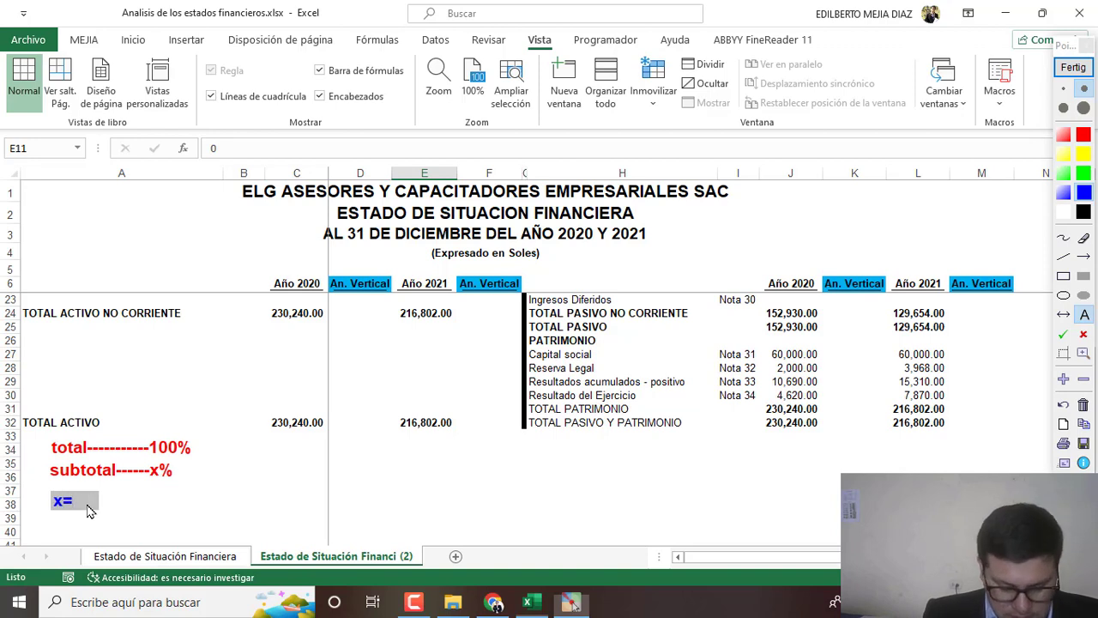
{"action": "type", "text": "---------------"}
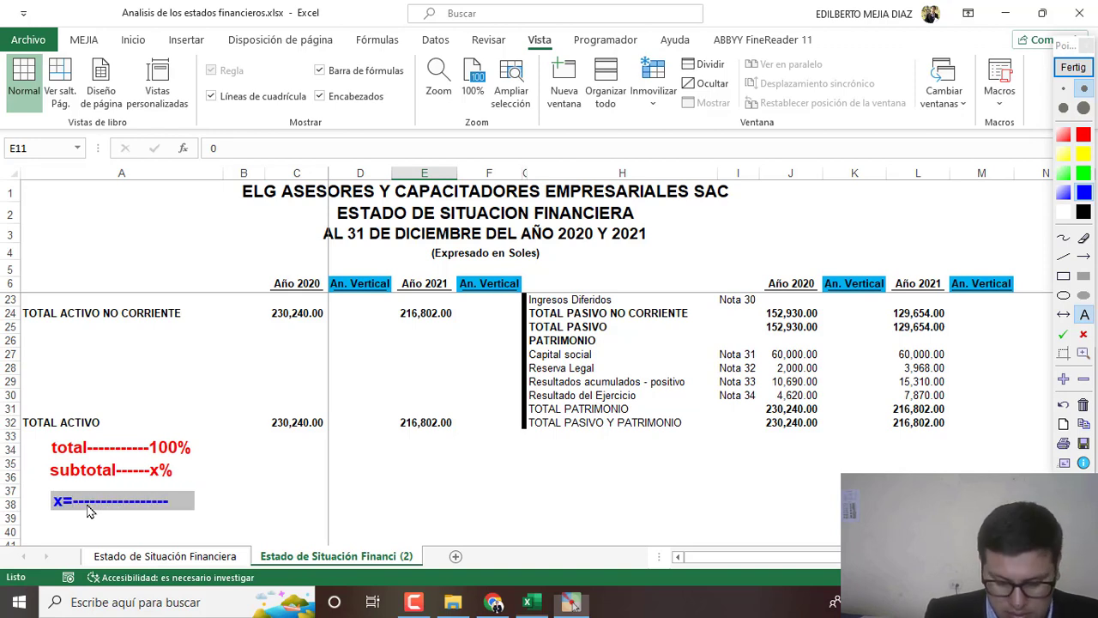
{"action": "left_click", "coordinate": [176, 499]}
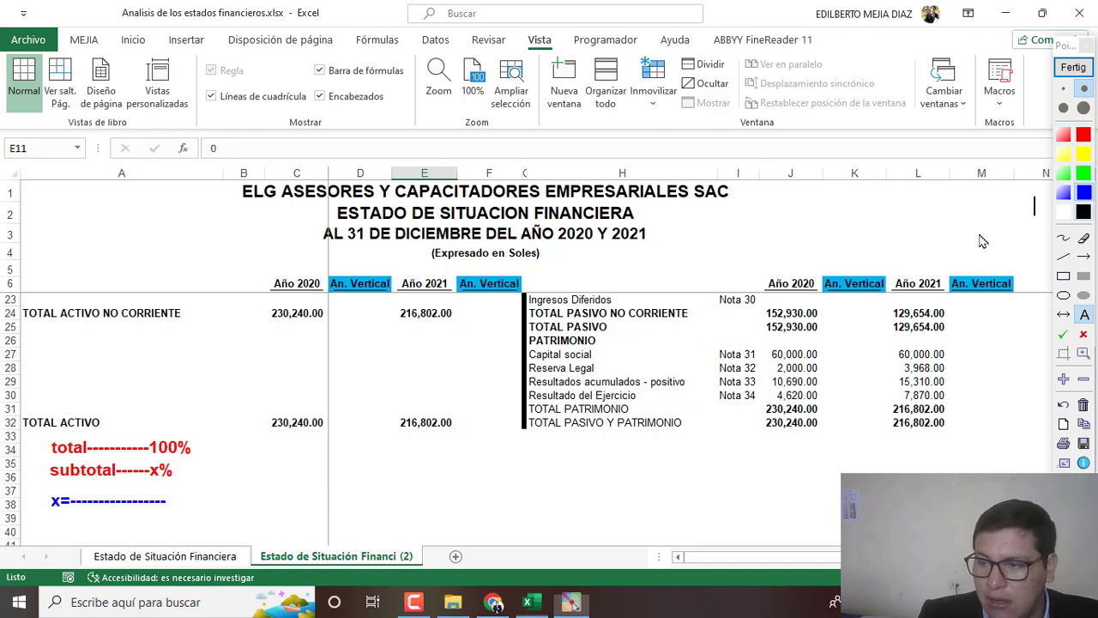
Step: Write 'sub. tot X 100%' over 'total%', strike out the % signs, then close annotations
{"action": "left_click", "coordinate": [78, 497]}
{"action": "type", "text": "s"}
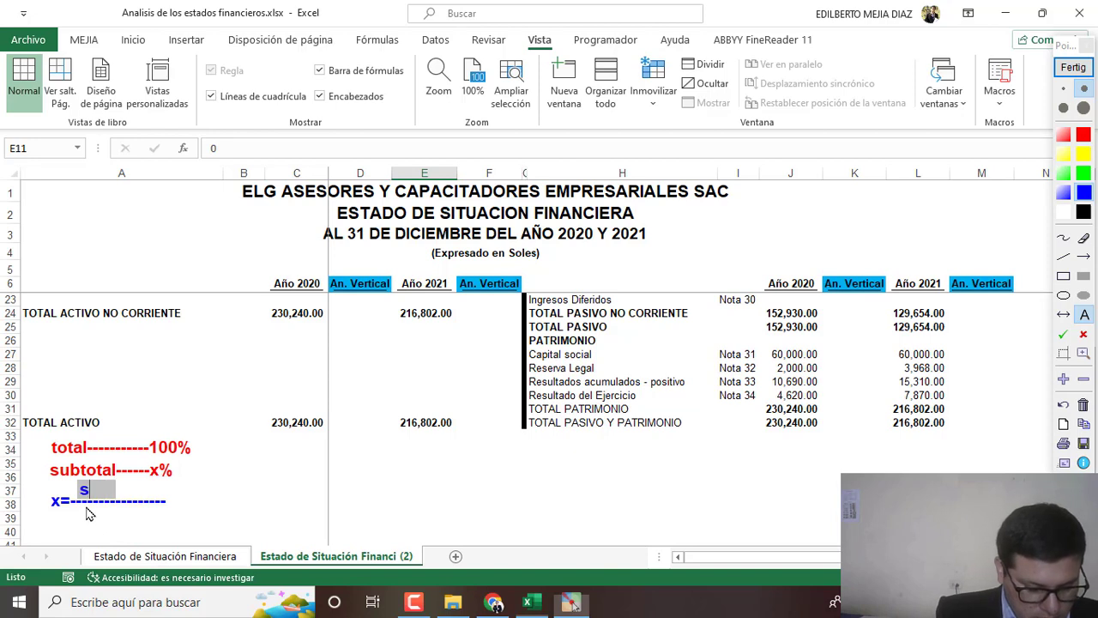
{"action": "type", "text": "ub. to"}
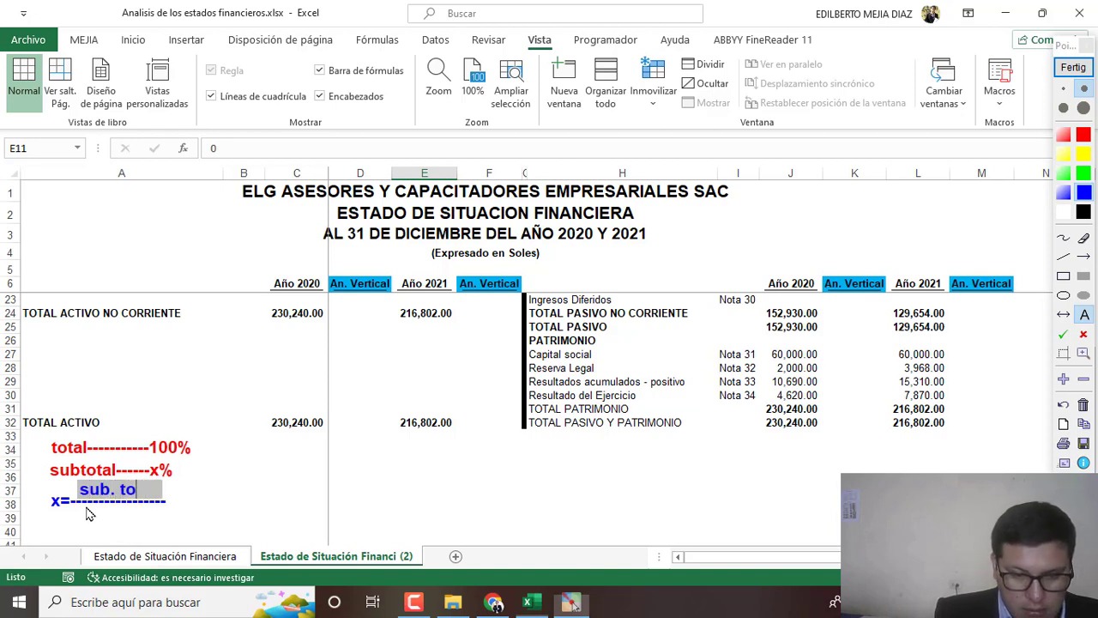
{"action": "type", "text": "t"}
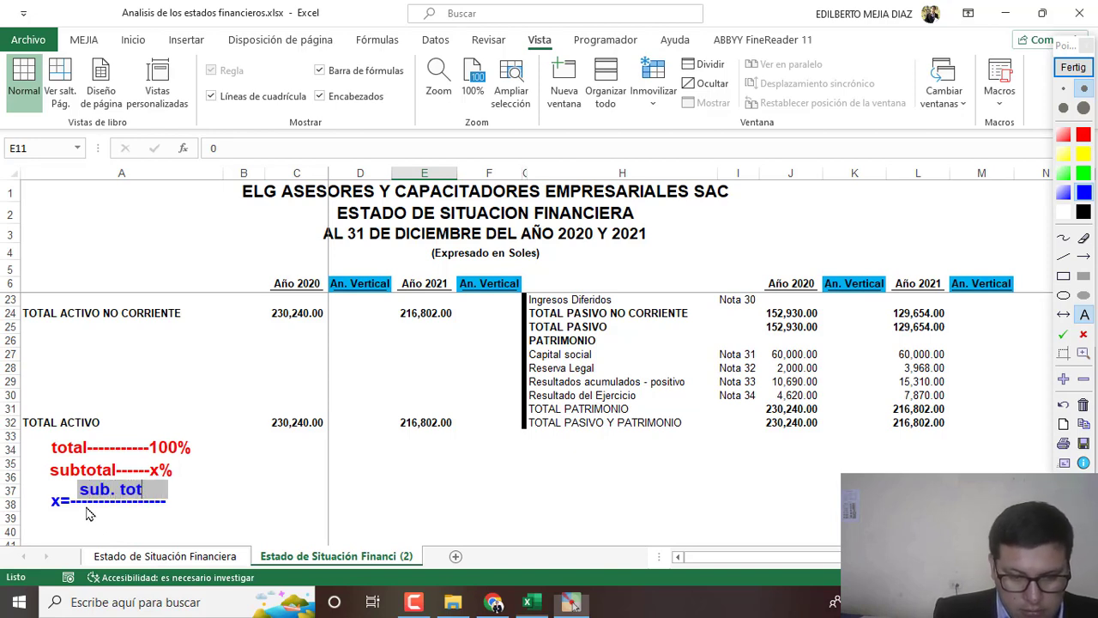
{"action": "type", "text": " X"}
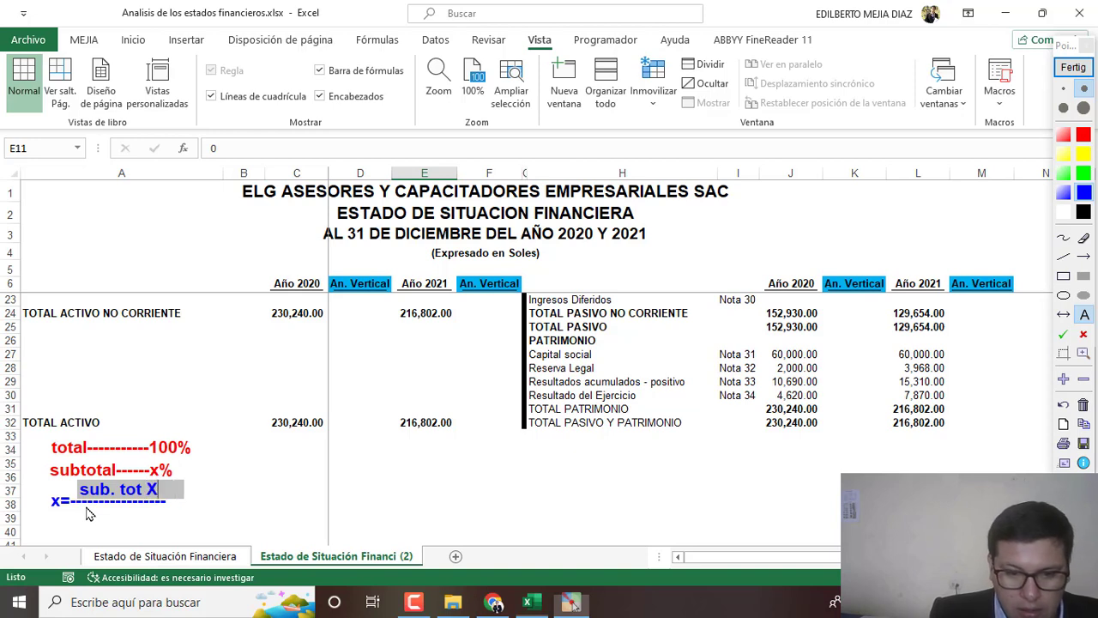
{"action": "type", "text": " 100"}
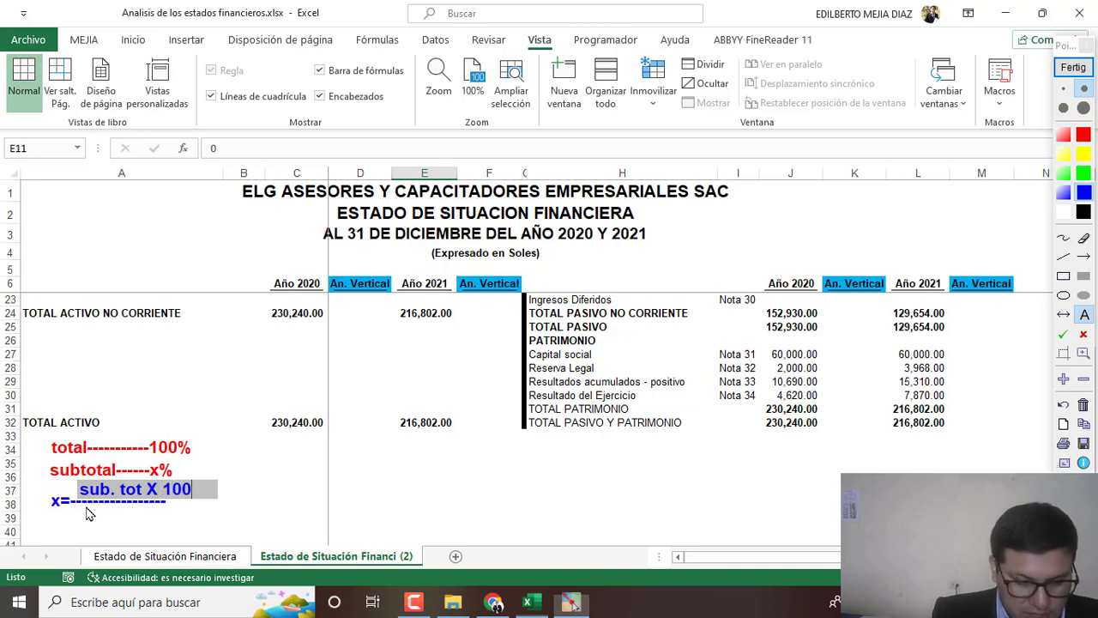
{"action": "type", "text": "%"}
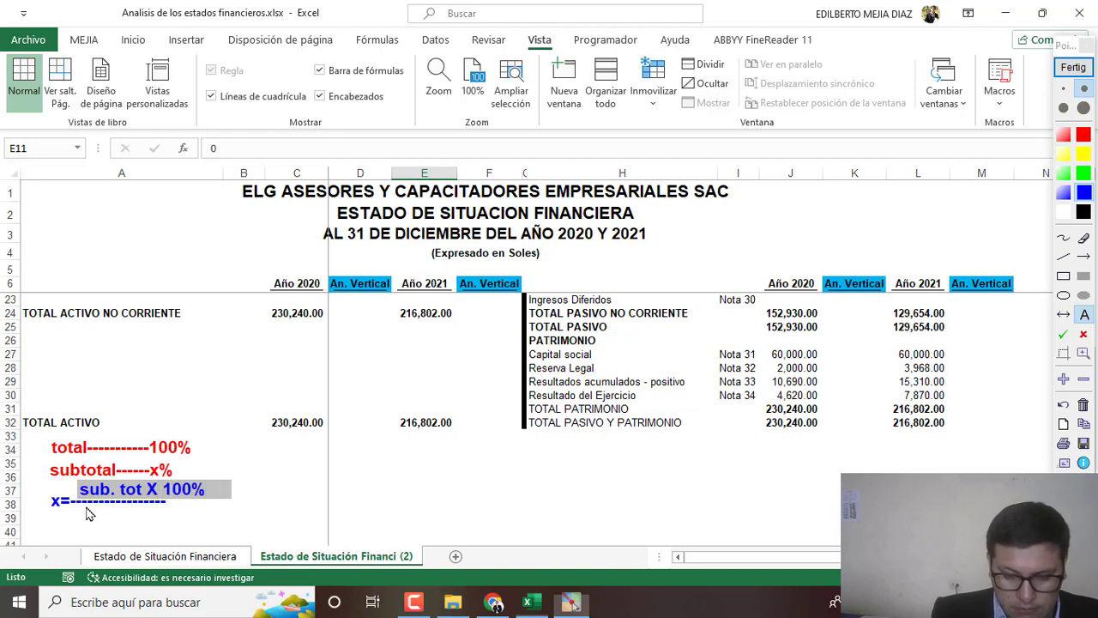
{"action": "left_click", "coordinate": [89, 512]}
{"action": "left_click", "coordinate": [83, 522]}
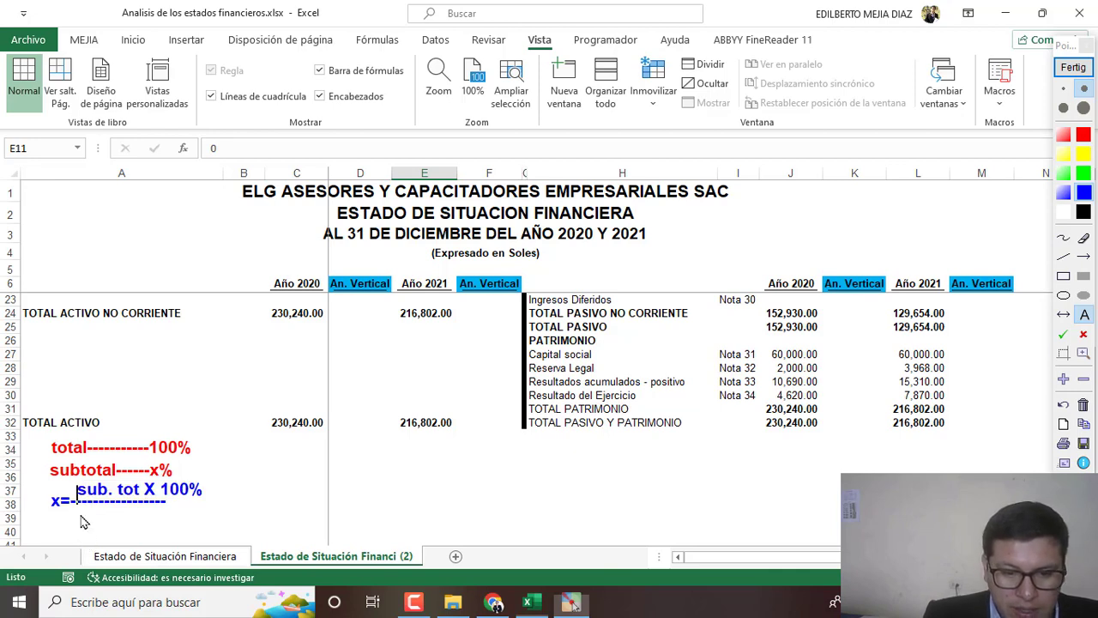
{"action": "left_click", "coordinate": [89, 520]}
{"action": "type", "text": "to"}
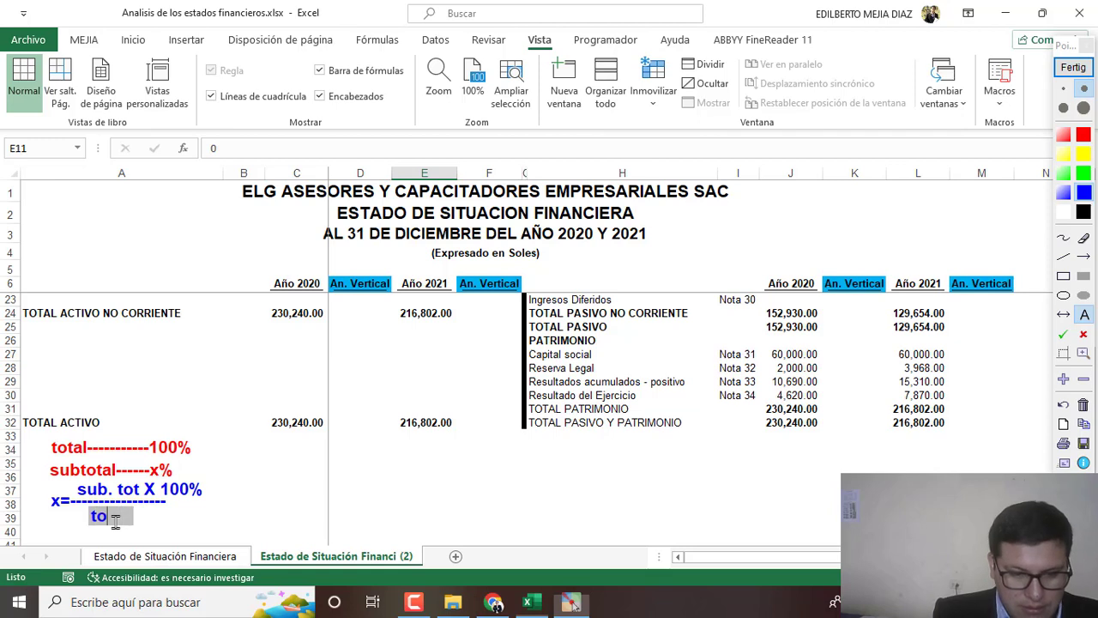
{"action": "type", "text": "tal"}
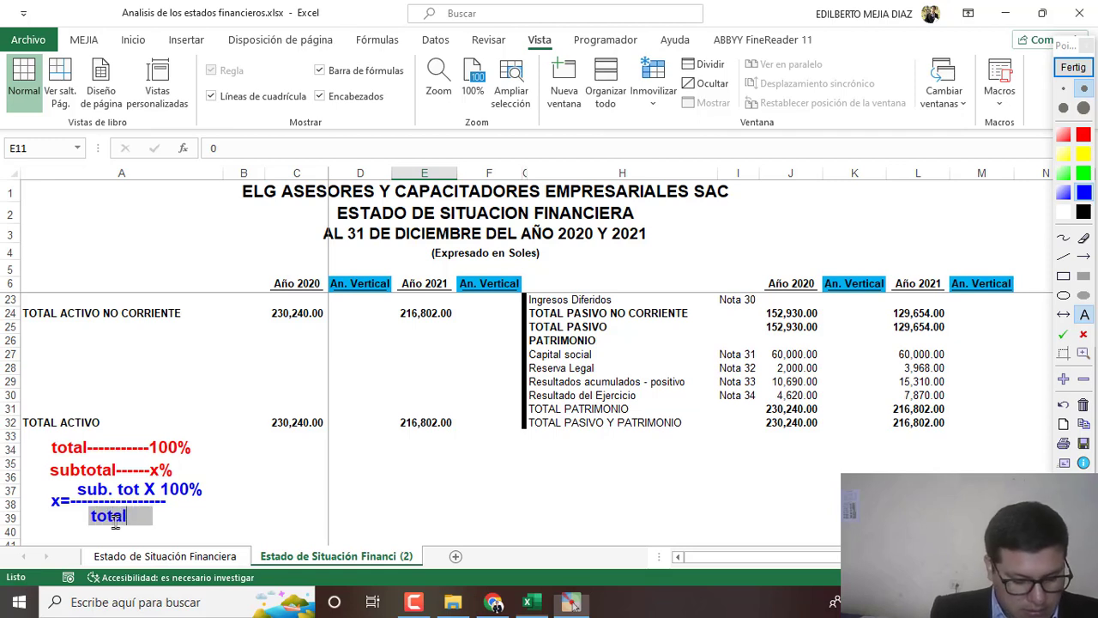
{"action": "type", "text": "%"}
{"action": "key", "text": "Return"}
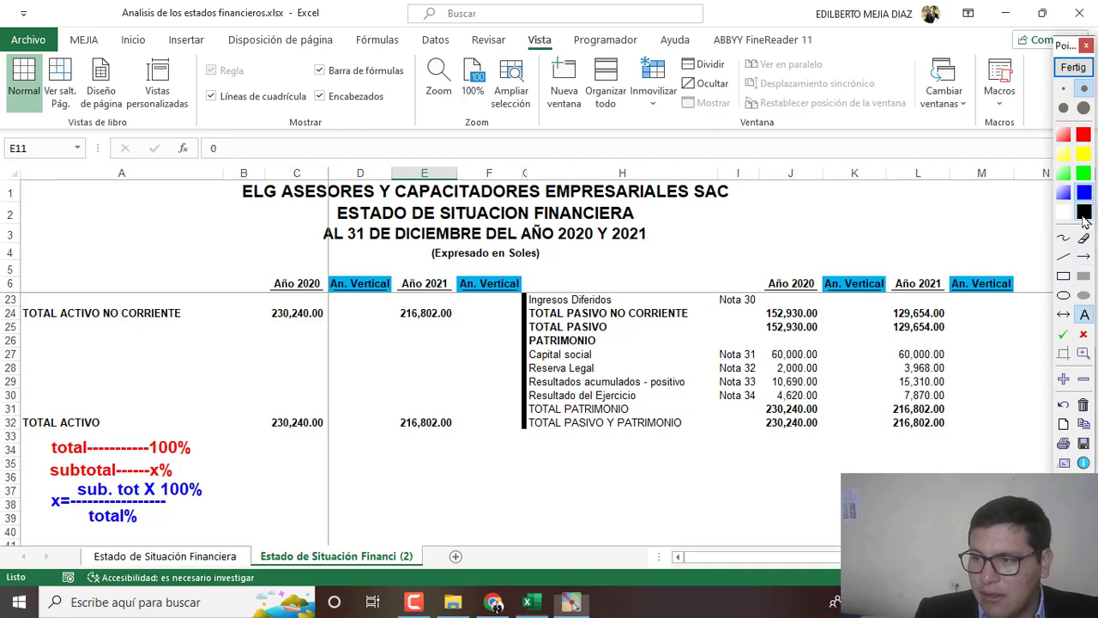
{"action": "left_click", "coordinate": [1065, 238]}
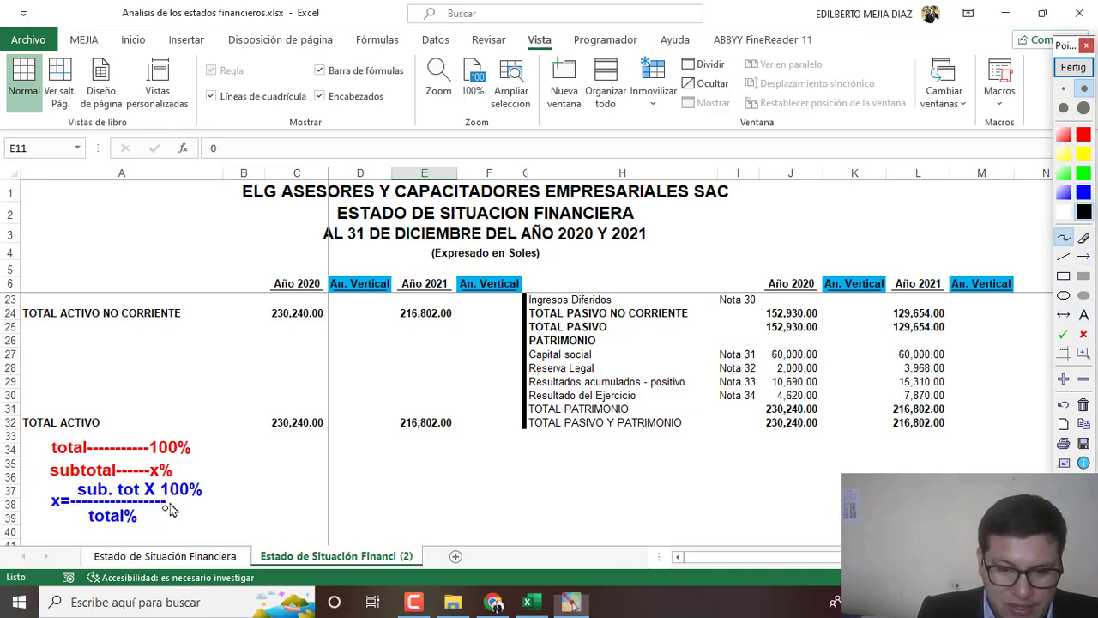
{"action": "left_click_drag", "start_coordinate": [207, 475], "coordinate": [117, 537]}
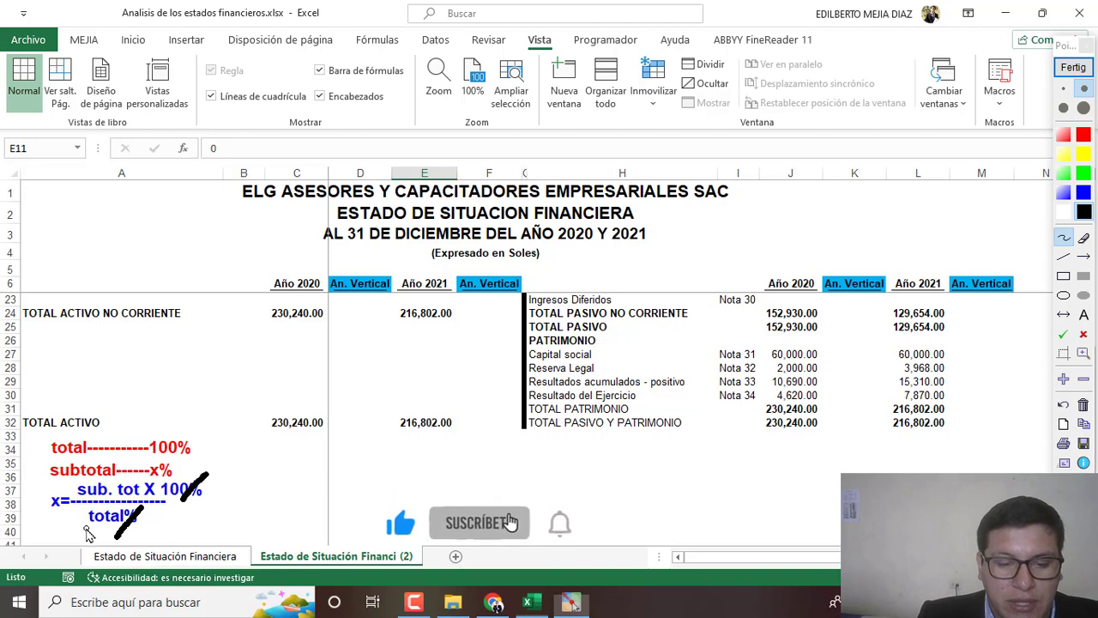
{"action": "left_click", "coordinate": [1068, 73]}
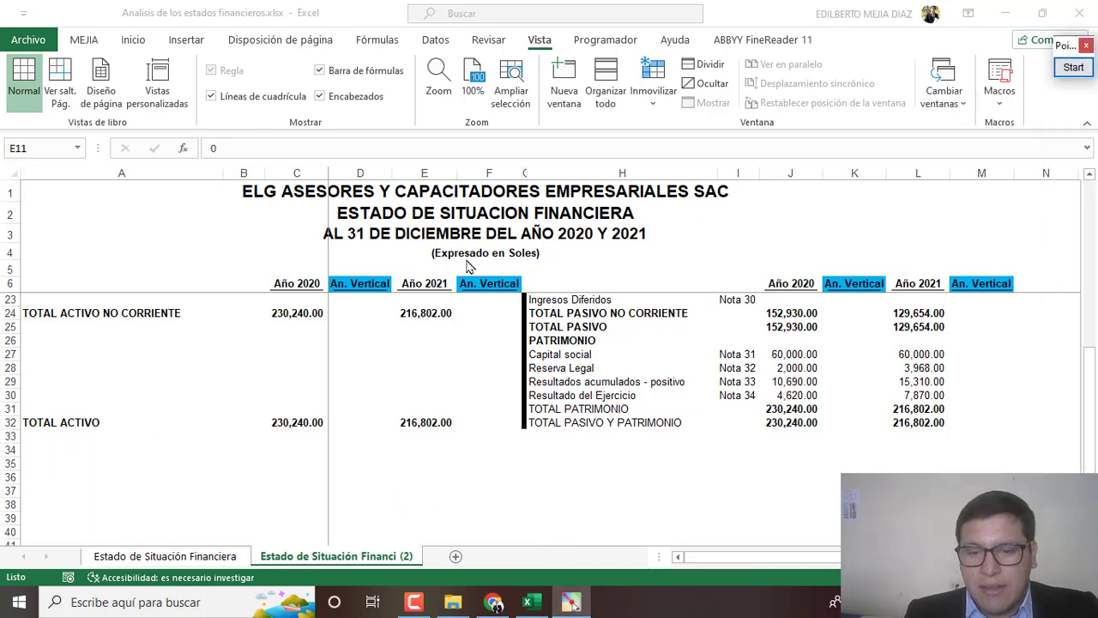
Step: Enter 100% in D32 beside TOTAL ACTIVO with Porcentaje number format
{"action": "left_click", "coordinate": [355, 436]}
{"action": "left_click", "coordinate": [356, 420]}
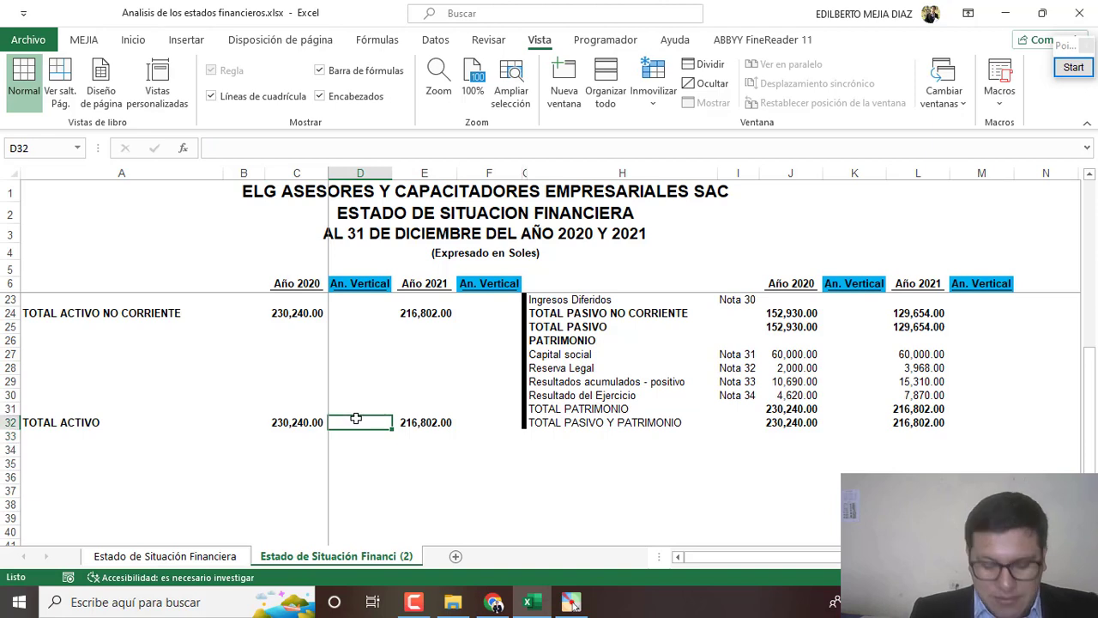
{"action": "type", "text": "100"}
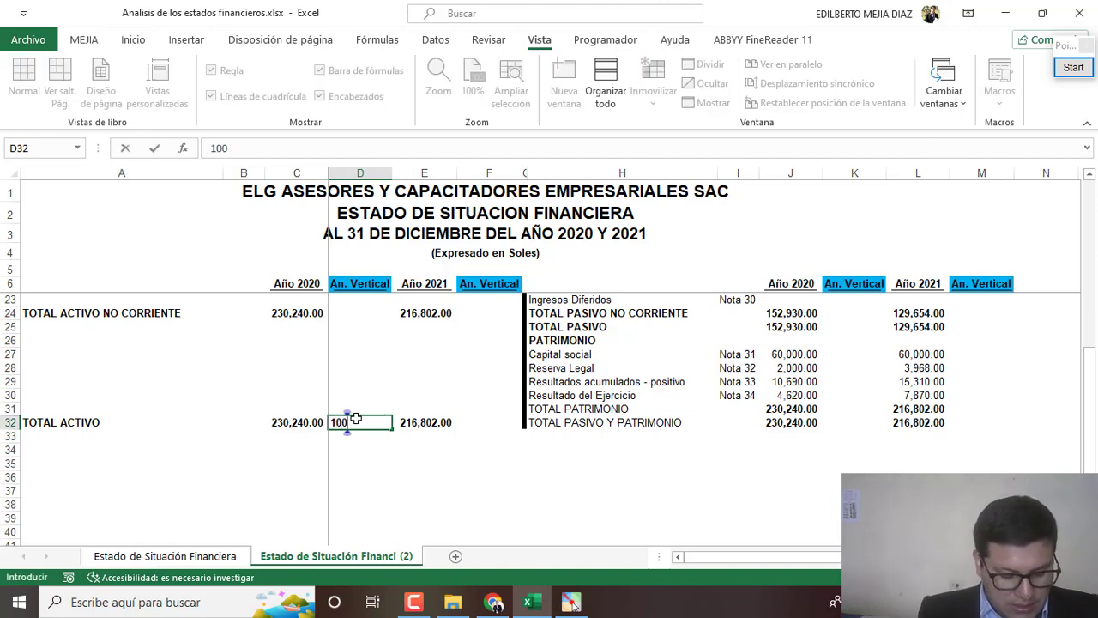
{"action": "type", "text": "%"}
{"action": "key", "text": "ctrl+Return"}
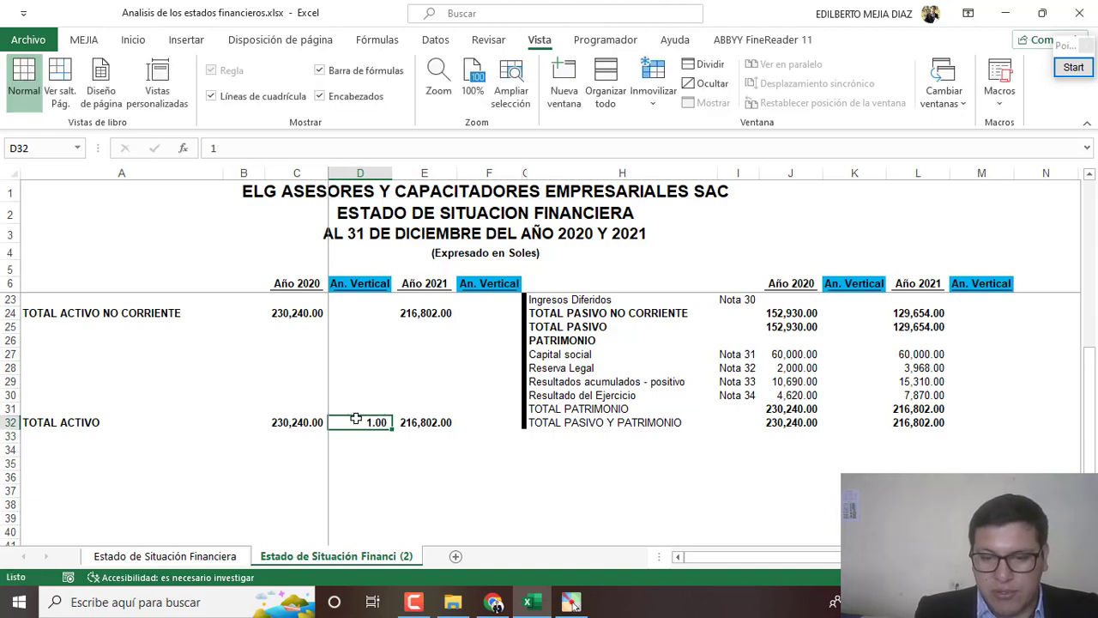
{"action": "left_click", "coordinate": [133, 43]}
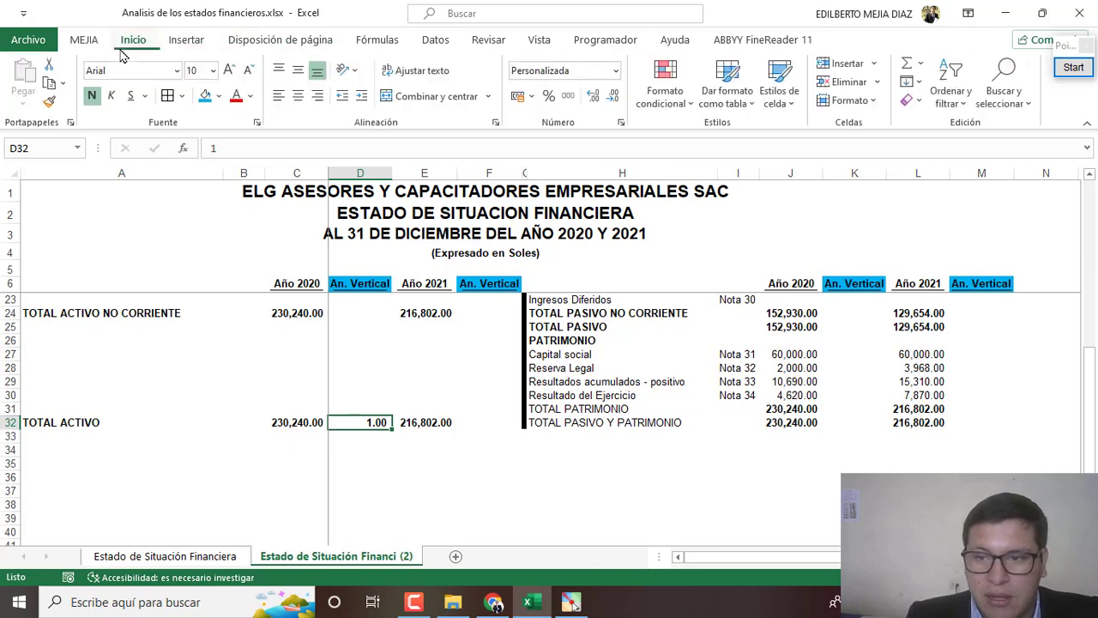
{"action": "left_click", "coordinate": [549, 96]}
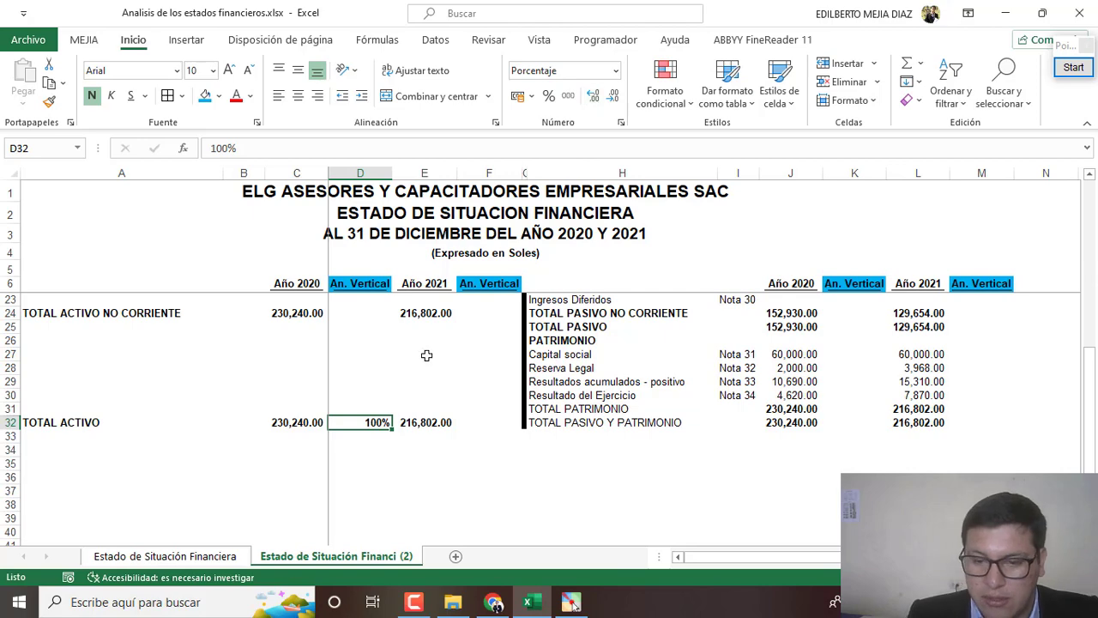
{"action": "left_click", "coordinate": [354, 286]}
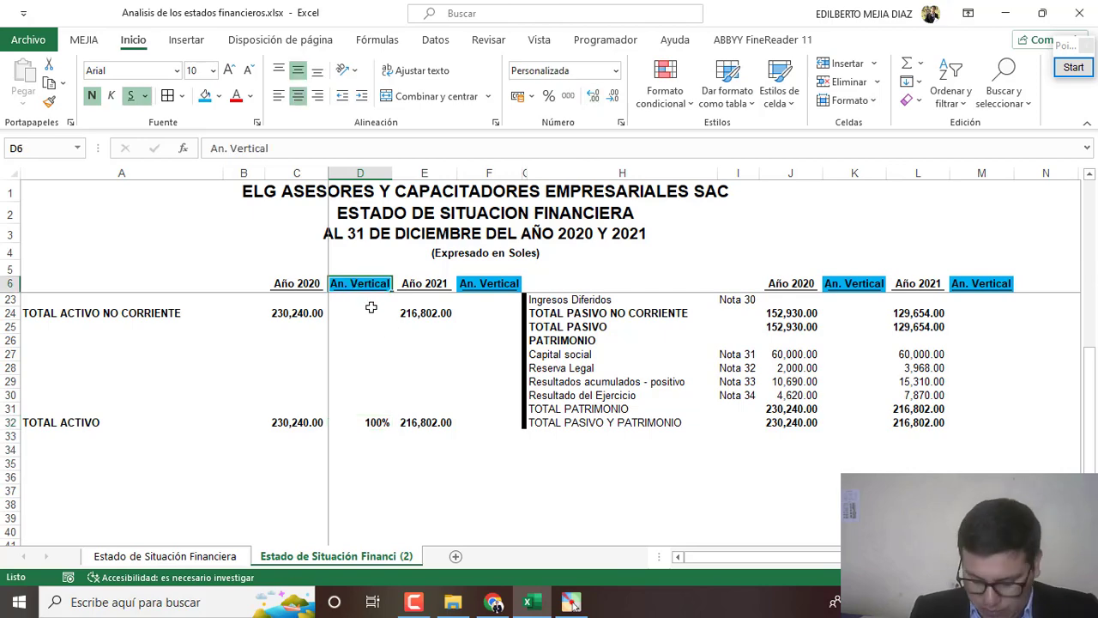
{"action": "key", "text": "Down"}
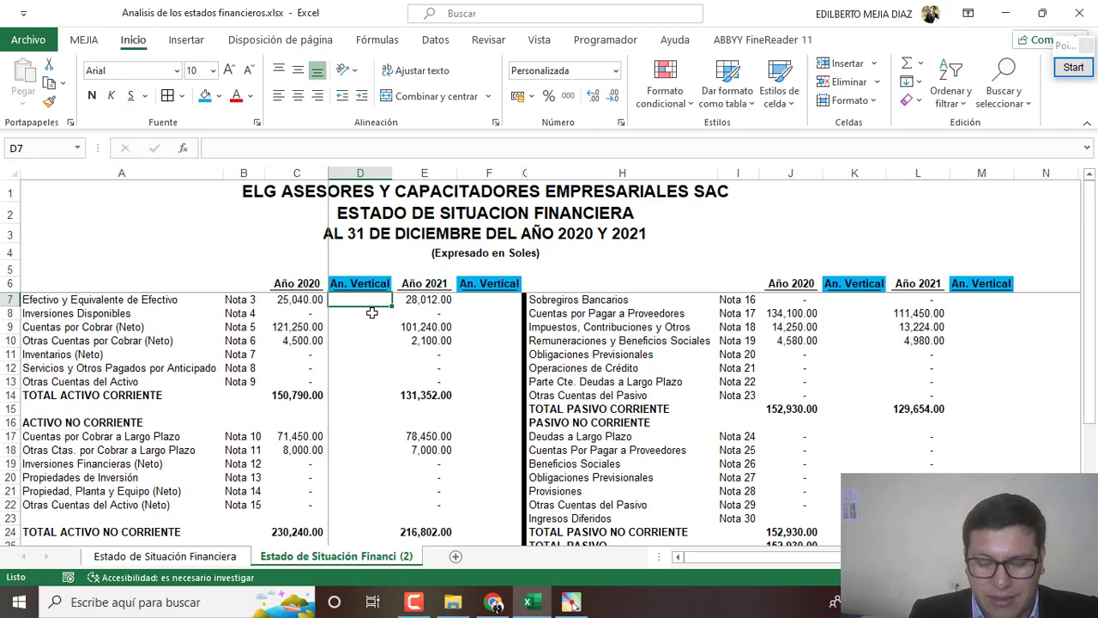
Step: Enter =+C7/C32 in D7 and show it in percent style as 11%
{"action": "type", "text": "+"}
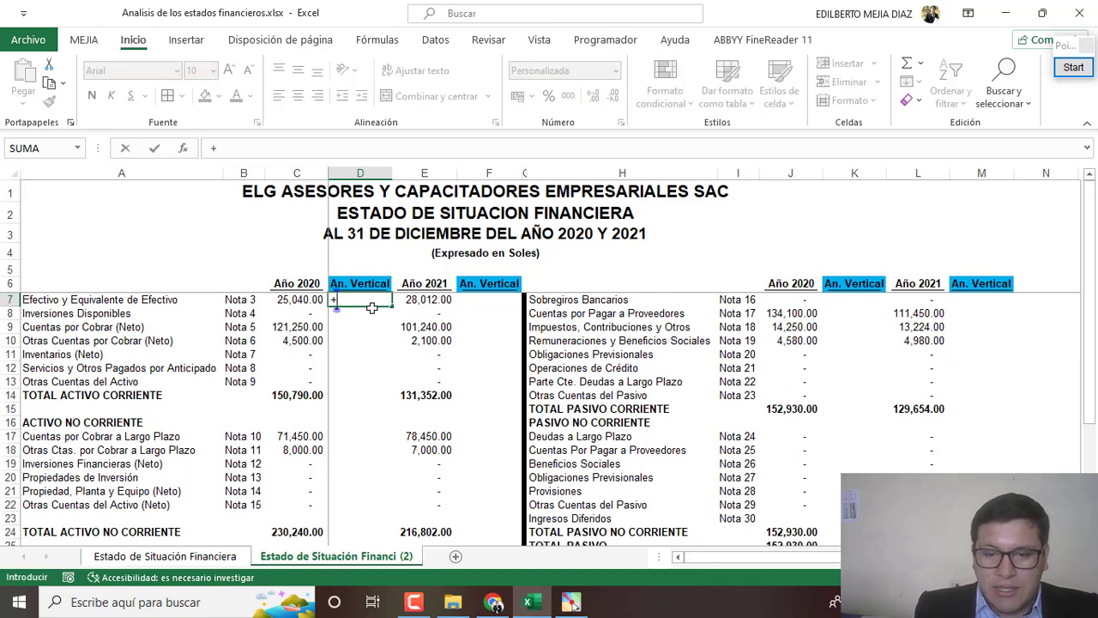
{"action": "left_click", "coordinate": [305, 295]}
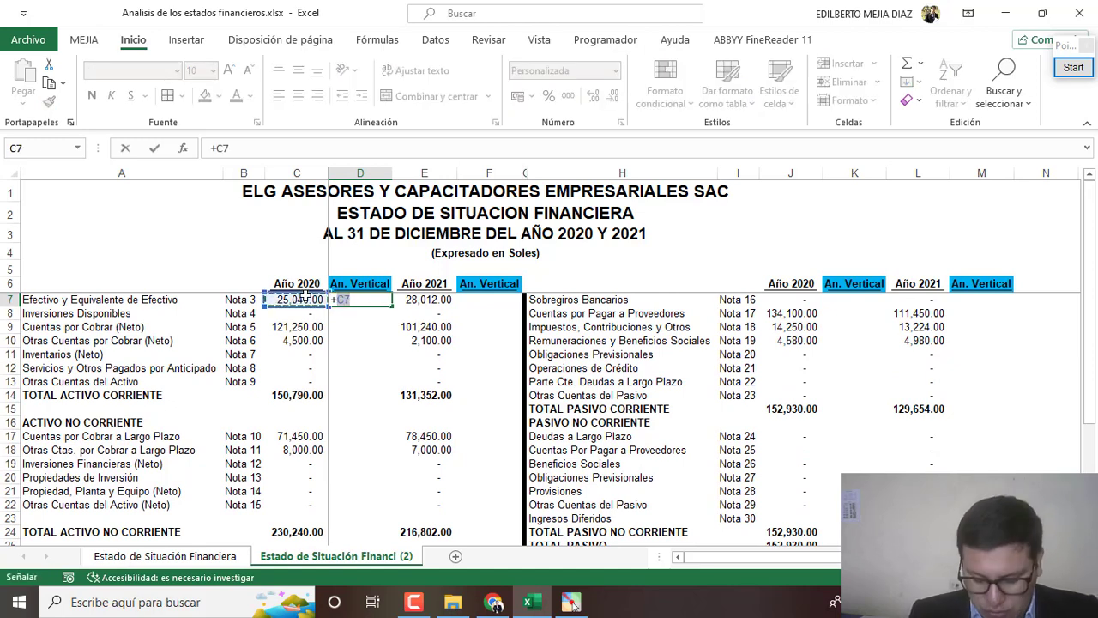
{"action": "type", "text": "/"}
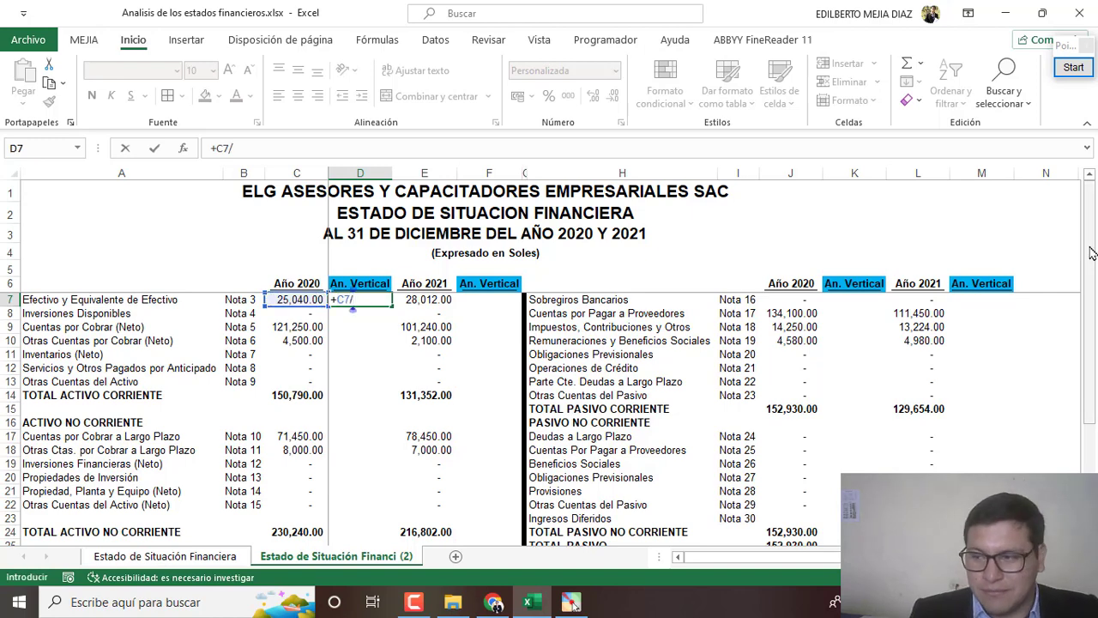
{"action": "scroll", "coordinate": [355, 302], "scroll_direction": "down", "scroll_amount": 3}
{"action": "left_click", "coordinate": [321, 534]}
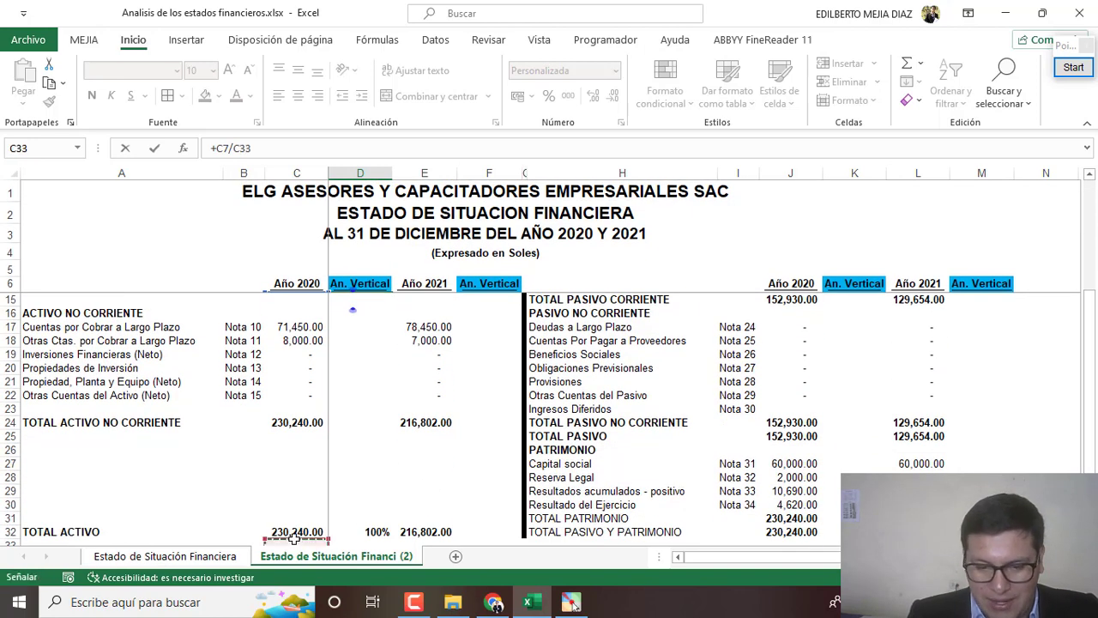
{"action": "key", "text": "ctrl+Return"}
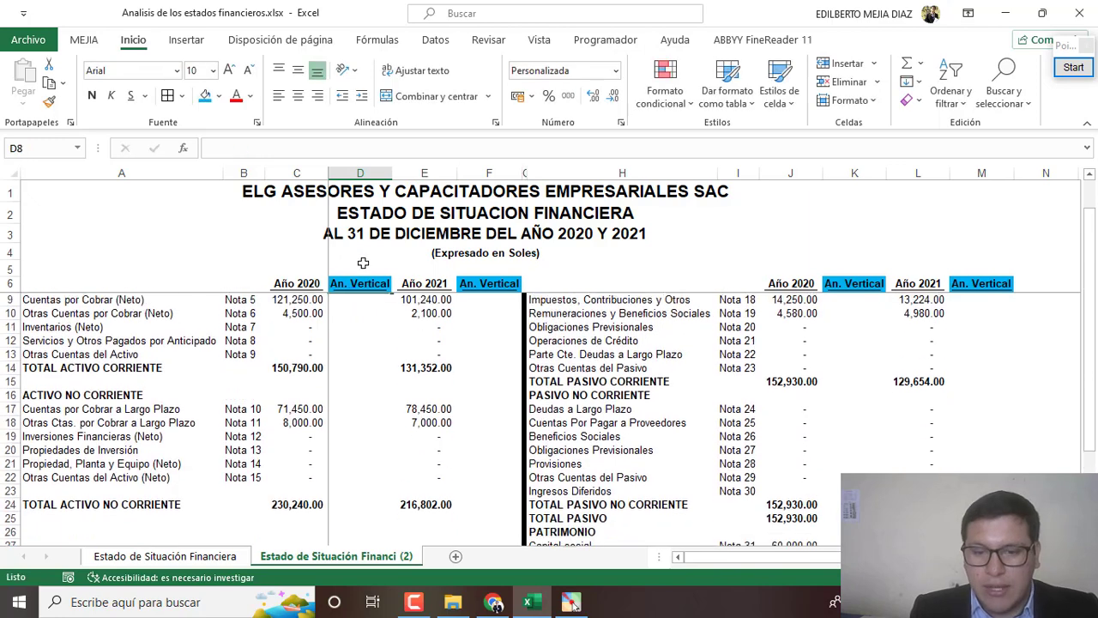
{"action": "left_click", "coordinate": [549, 95]}
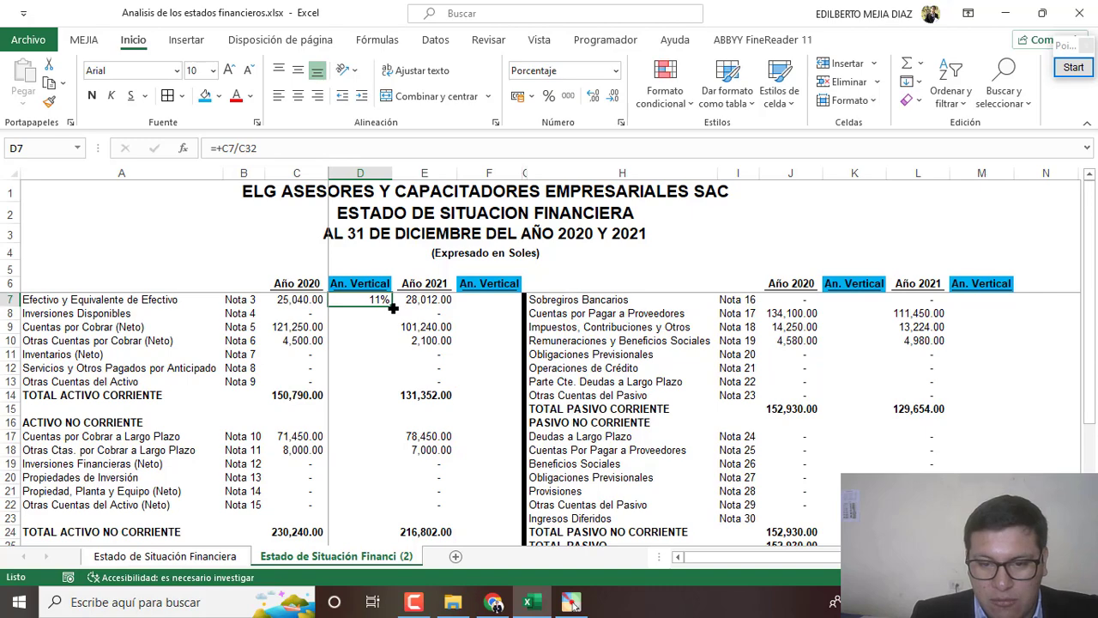
Step: Make D7's divisor absolute ($C$32) and fill down to D9, giving 0% and 53%
{"action": "left_click", "coordinate": [267, 147]}
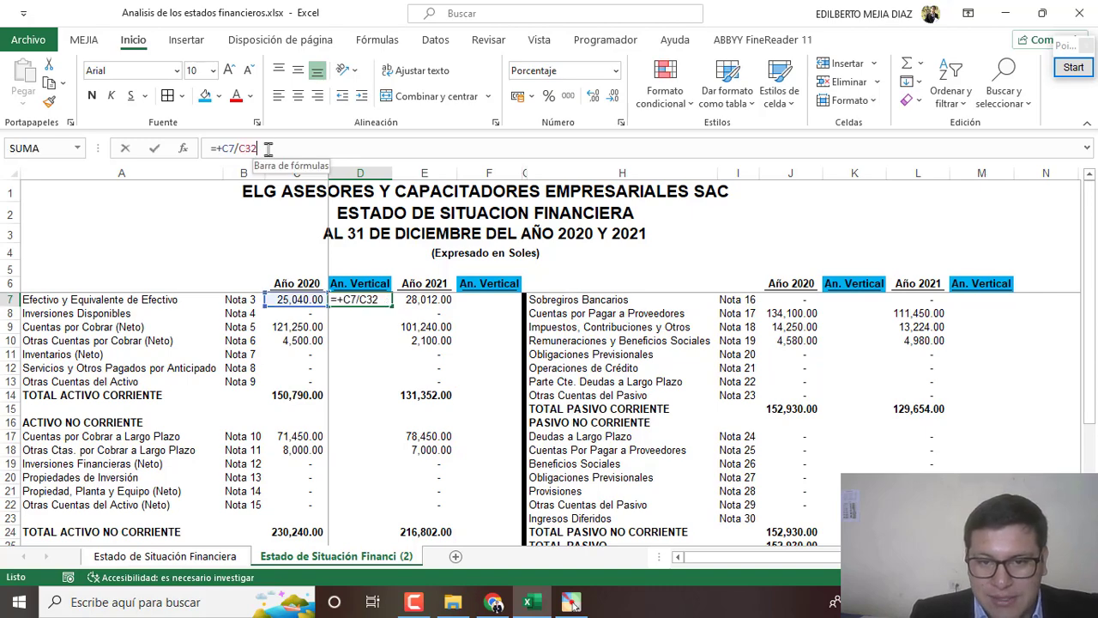
{"action": "left_click_drag", "start_coordinate": [1088, 240], "coordinate": [1089, 257]}
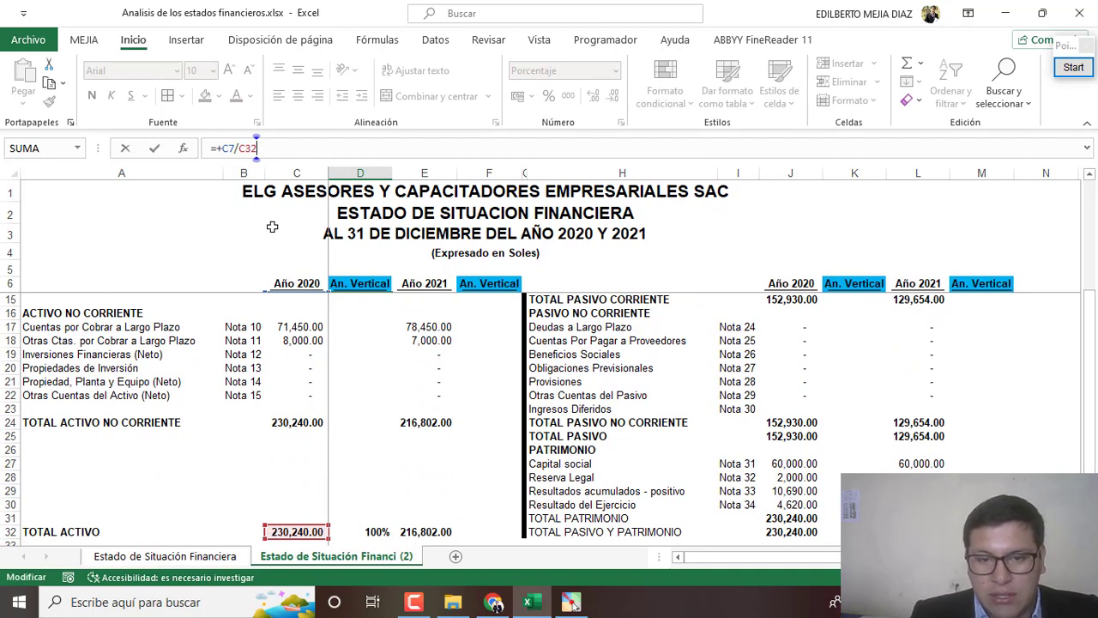
{"action": "left_click", "coordinate": [246, 147]}
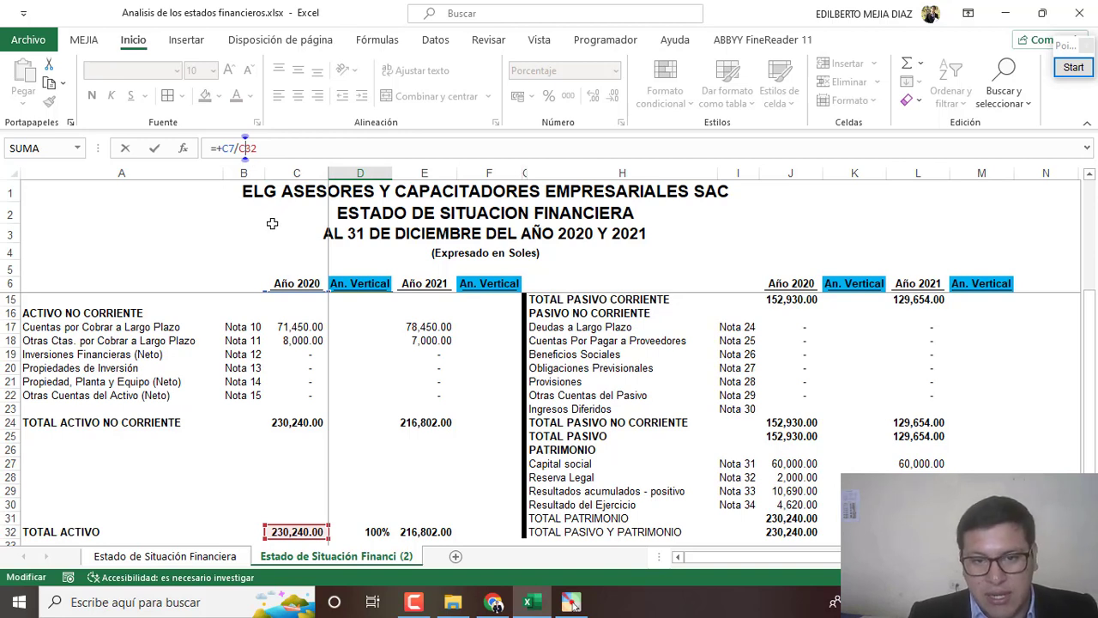
{"action": "key", "text": "F4"}
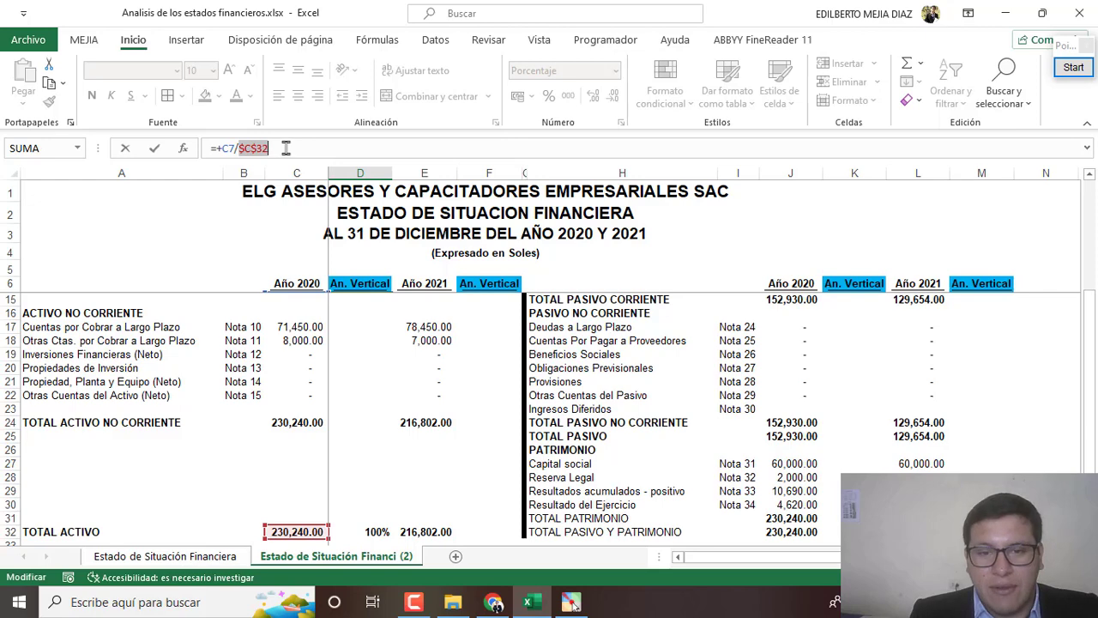
{"action": "key", "text": "Return"}
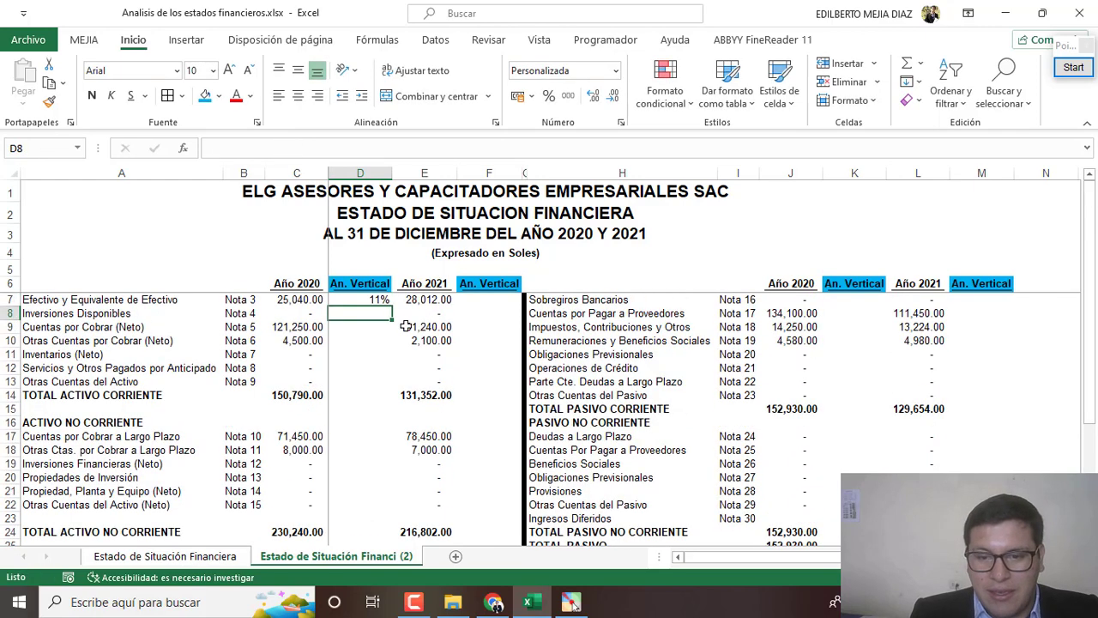
{"action": "left_click", "coordinate": [375, 300]}
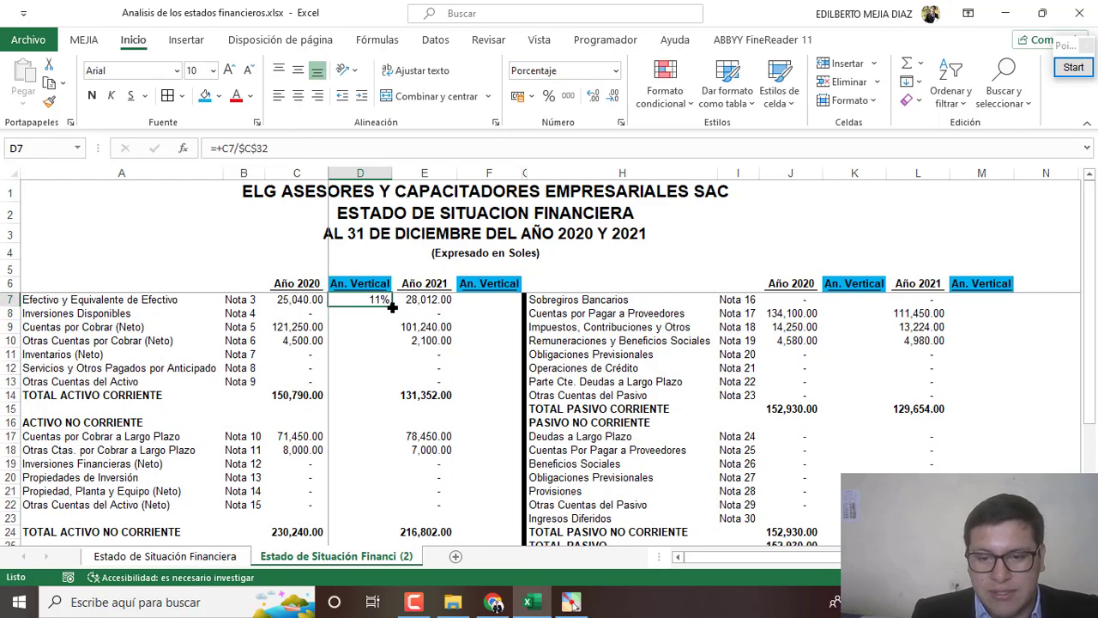
{"action": "left_click_drag", "start_coordinate": [391, 306], "coordinate": [395, 334]}
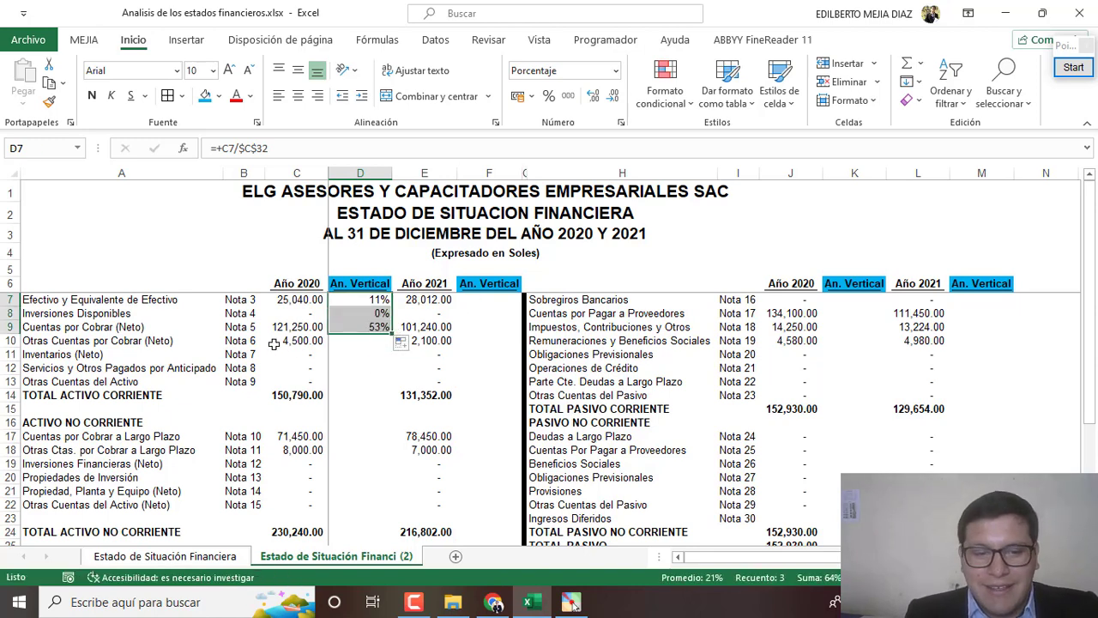
{"action": "left_click", "coordinate": [375, 330]}
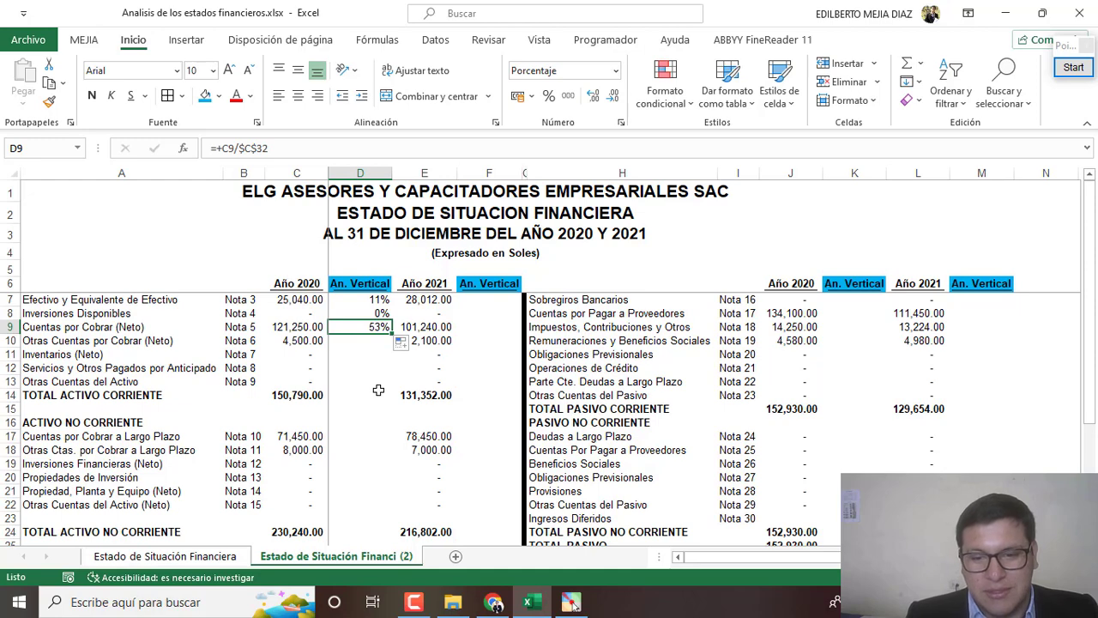
{"action": "left_click", "coordinate": [382, 312]}
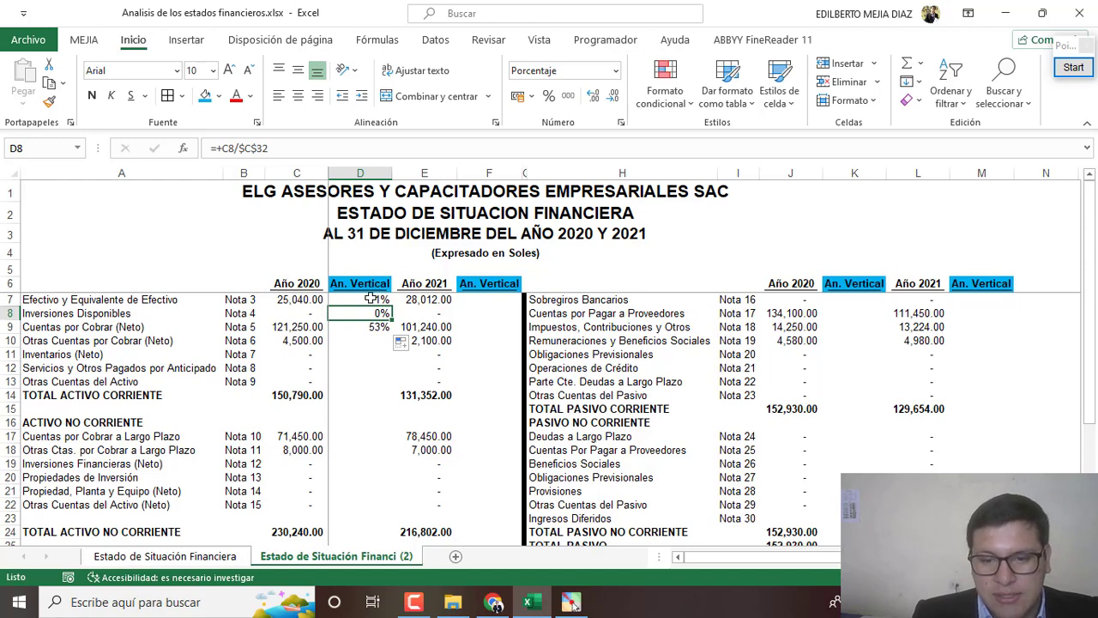
Step: Rewrite D7 as =SI(C7>0,C7/$C$32,"") so zero amounts show blank
{"action": "left_click", "coordinate": [370, 298]}
{"action": "left_click", "coordinate": [219, 147]}
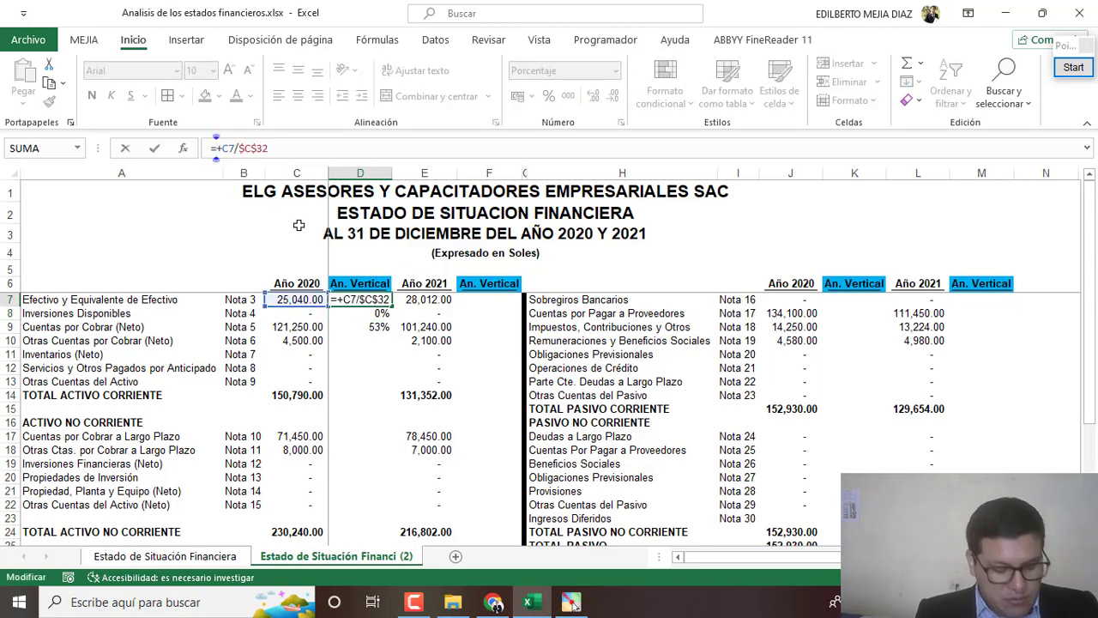
{"action": "type", "text": "si("}
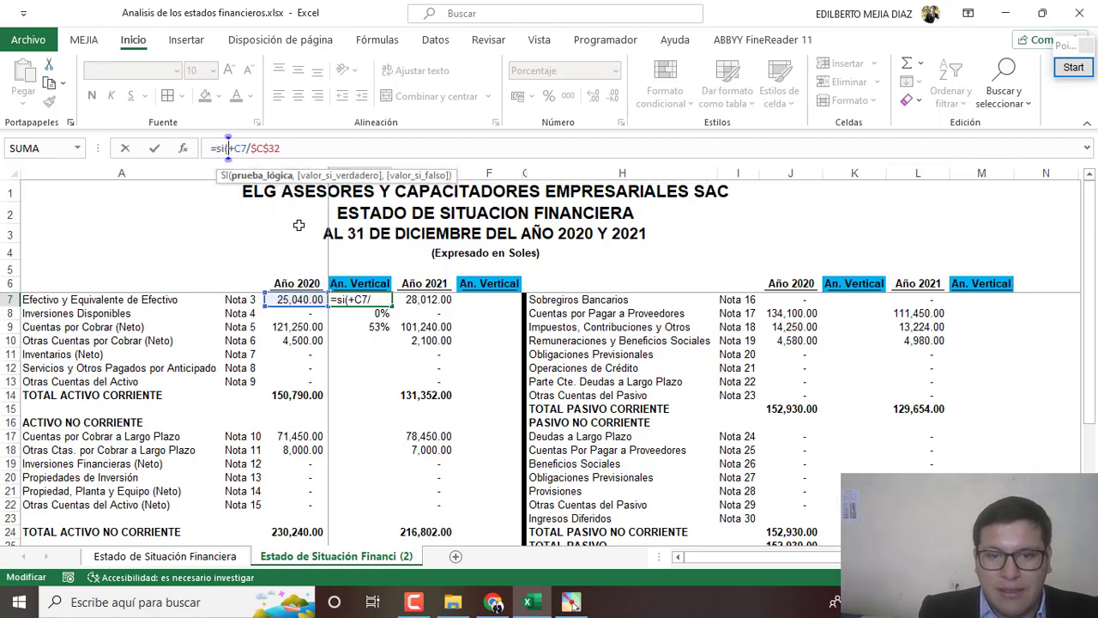
{"action": "left_click", "coordinate": [290, 299]}
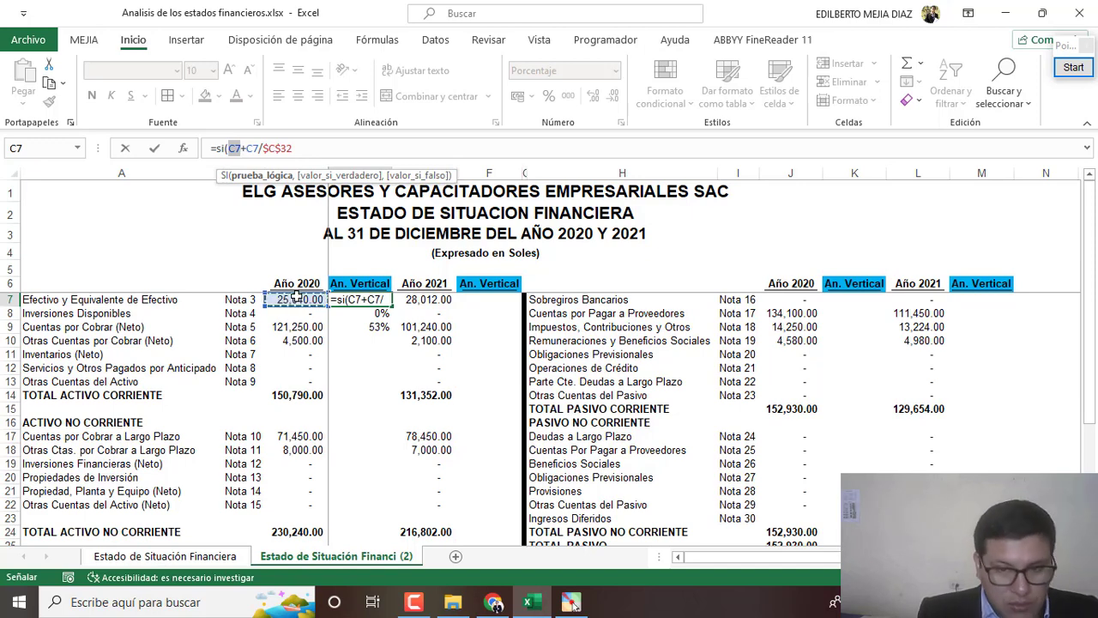
{"action": "type", "text": ">0"}
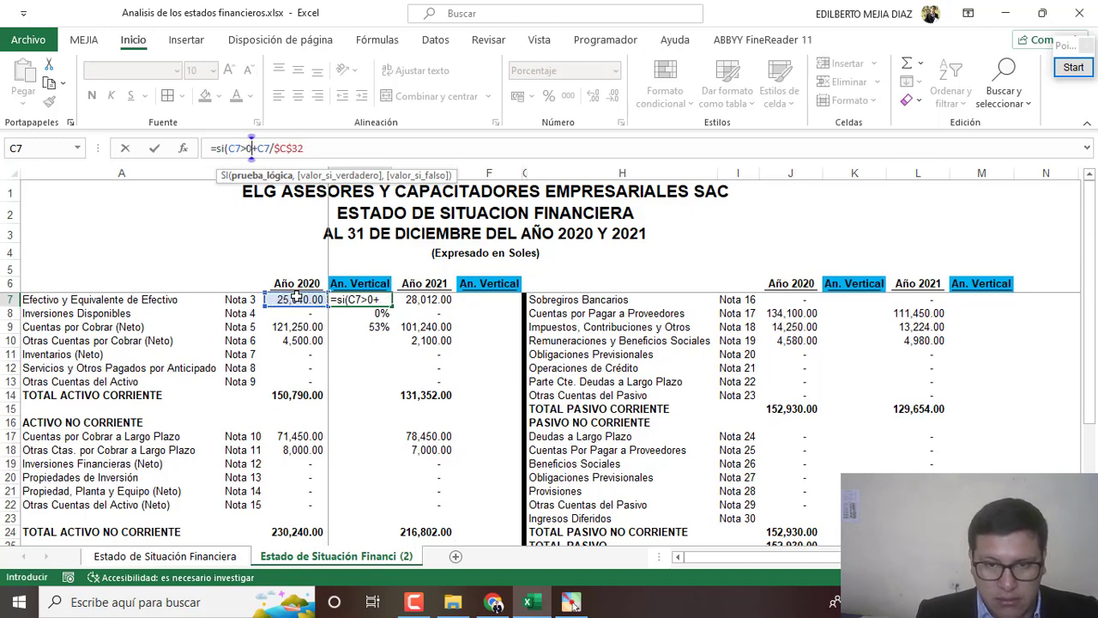
{"action": "type", "text": ","}
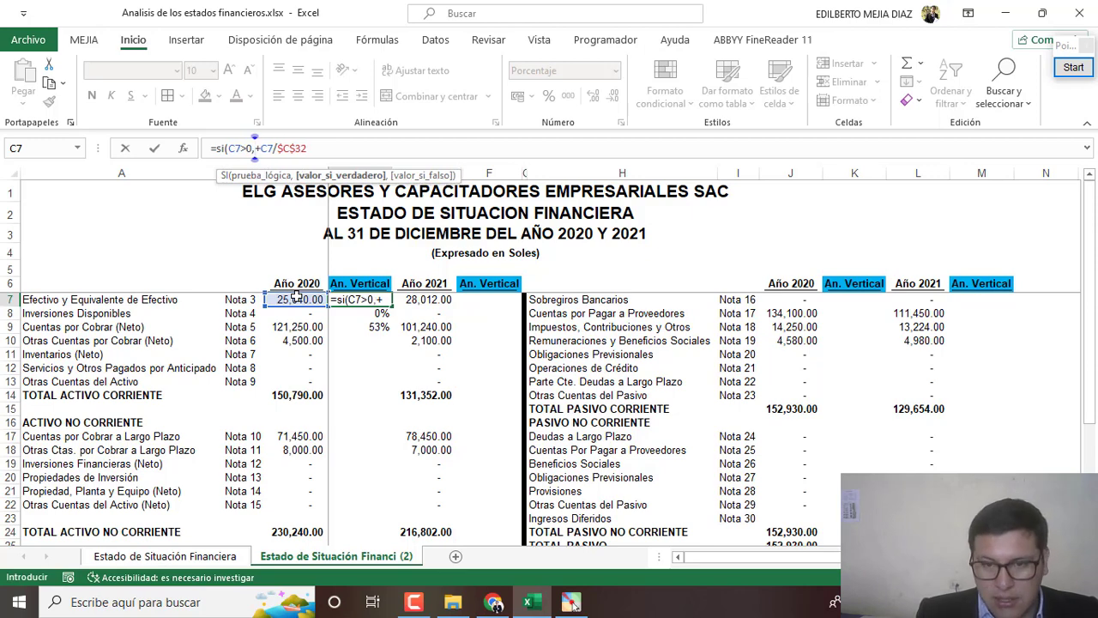
{"action": "key", "text": "Delete"}
{"action": "left_click", "coordinate": [320, 148]}
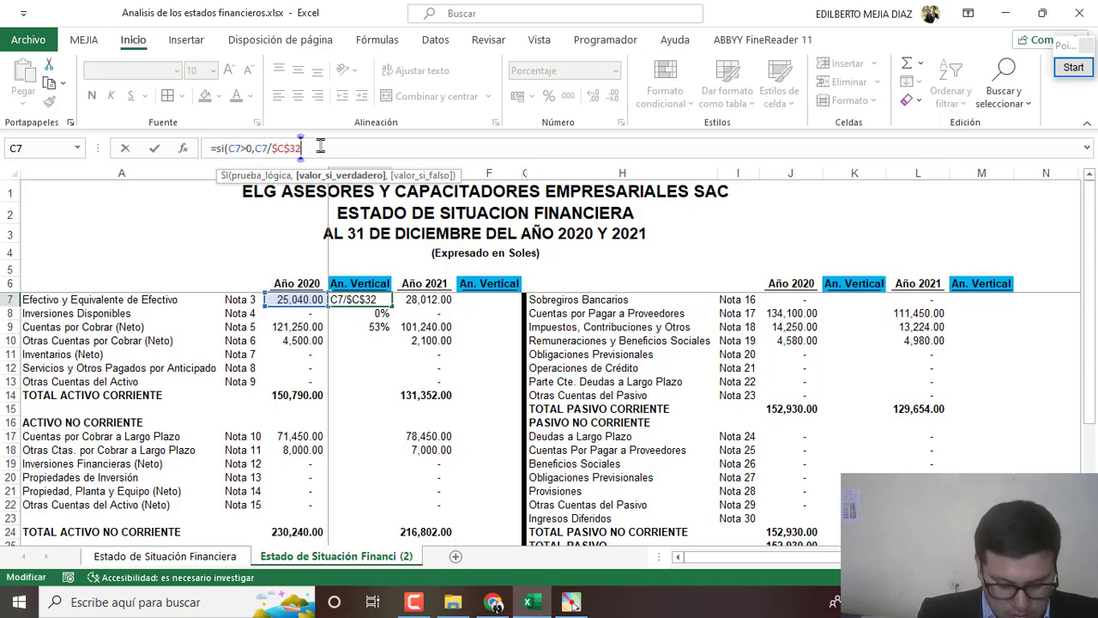
{"action": "type", "text": ",\"\""}
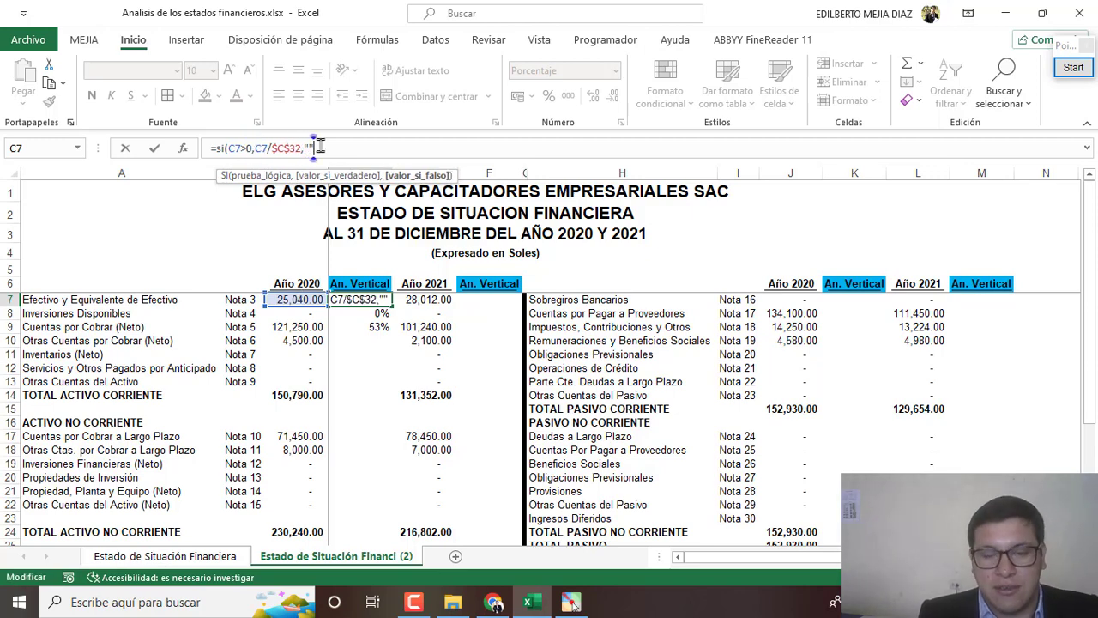
{"action": "type", "text": ")"}
{"action": "key", "text": "Return"}
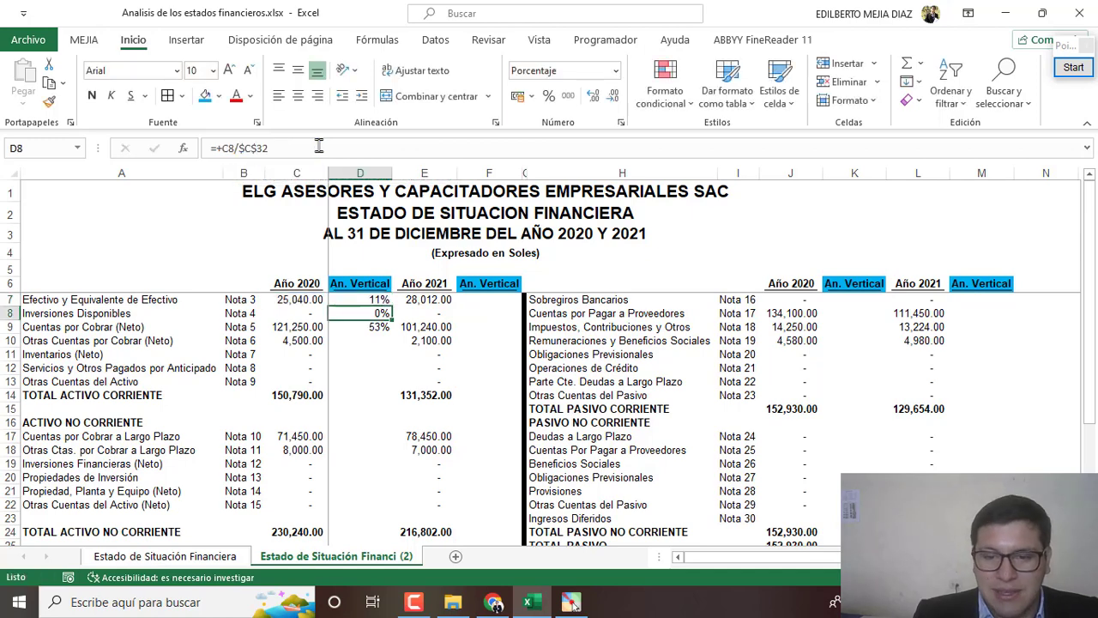
Step: Fill D7's SI formula down to D32, reaching 100% at TOTAL ACTIVO
{"action": "left_click", "coordinate": [385, 299]}
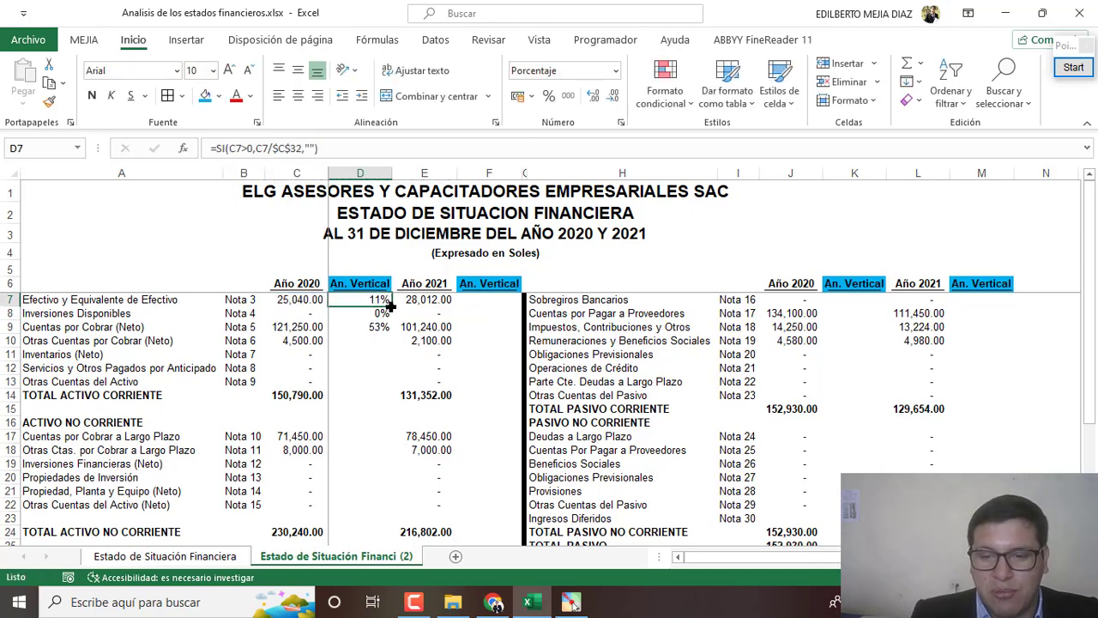
{"action": "left_click_drag", "start_coordinate": [390, 306], "coordinate": [372, 506]}
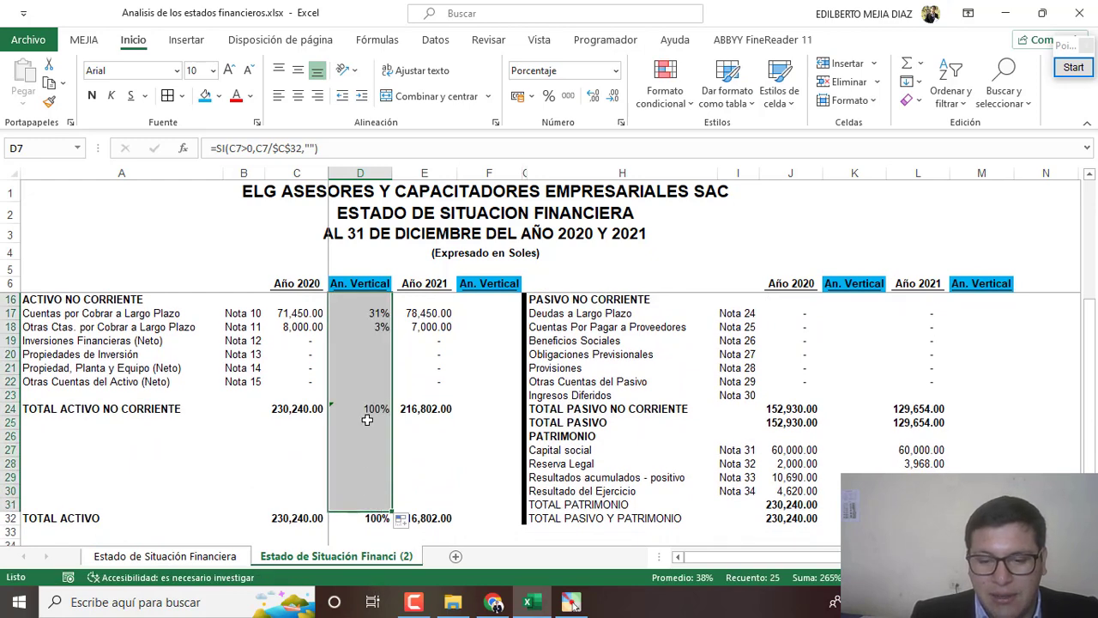
{"action": "scroll", "coordinate": [369, 339], "scroll_direction": "up", "scroll_amount": 3}
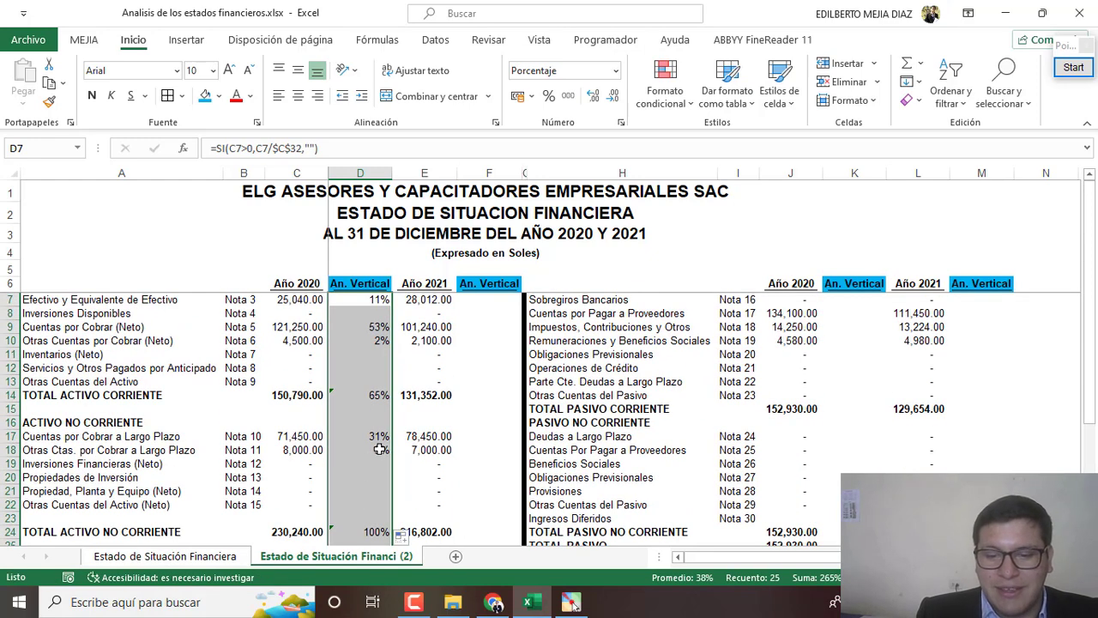
{"action": "scroll", "coordinate": [380, 447], "scroll_direction": "down", "scroll_amount": 2}
{"action": "scroll", "coordinate": [375, 440], "scroll_direction": "up", "scroll_amount": 2}
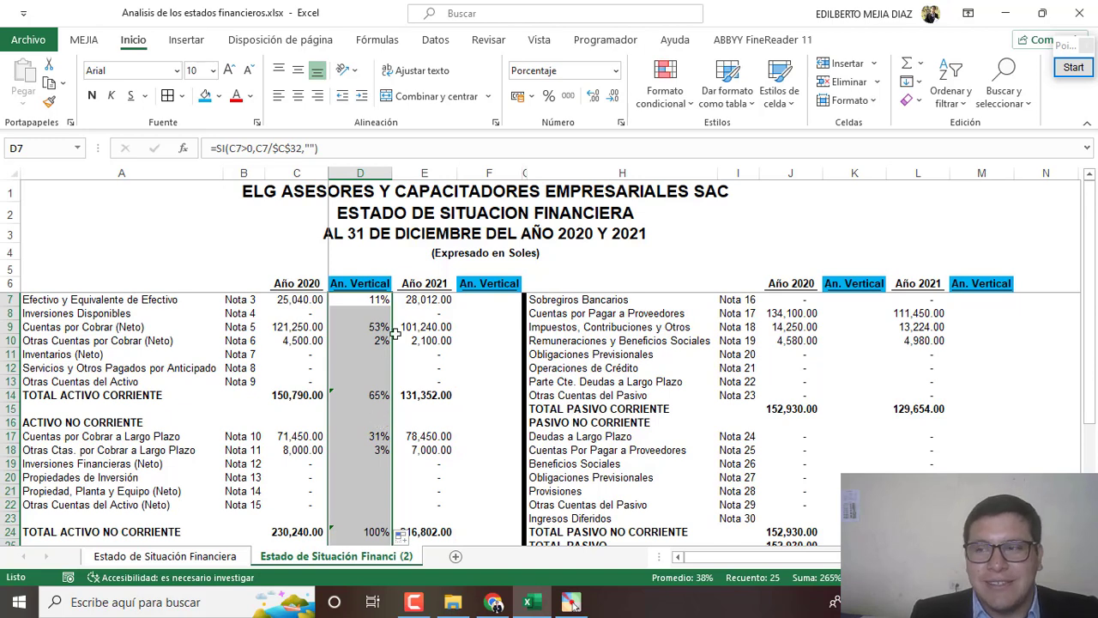
{"action": "left_click", "coordinate": [1073, 67]}
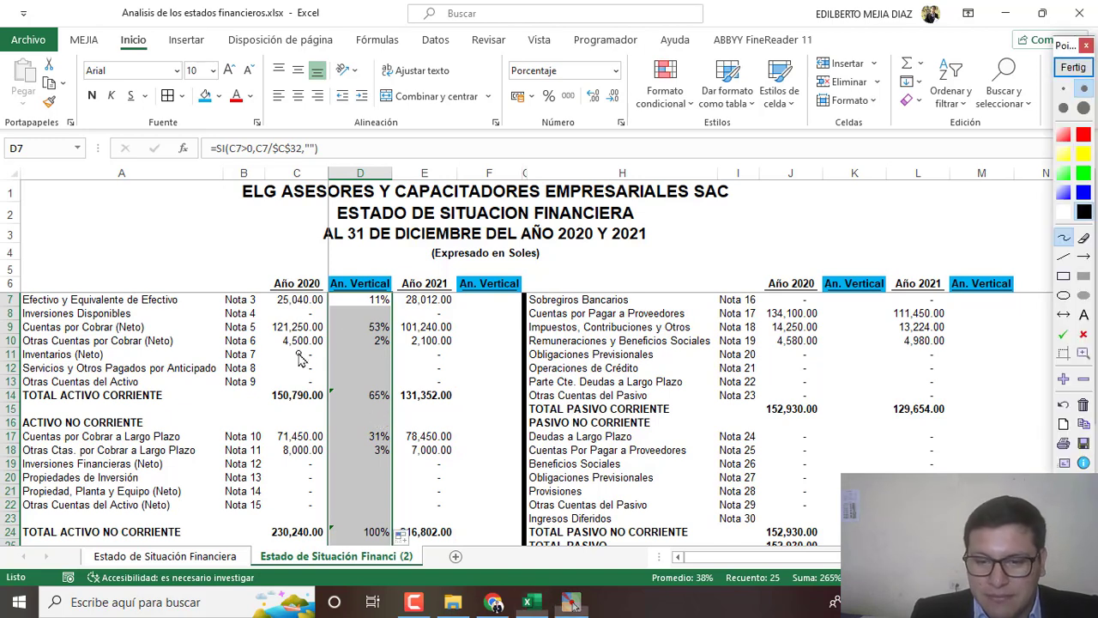
{"action": "mouse_move", "coordinate": [327, 326]}
{"action": "left_mouse_down"}
{"action": "mouse_move", "coordinate": [355, 328]}
{"action": "mouse_move", "coordinate": [353, 338]}
{"action": "left_mouse_up"}
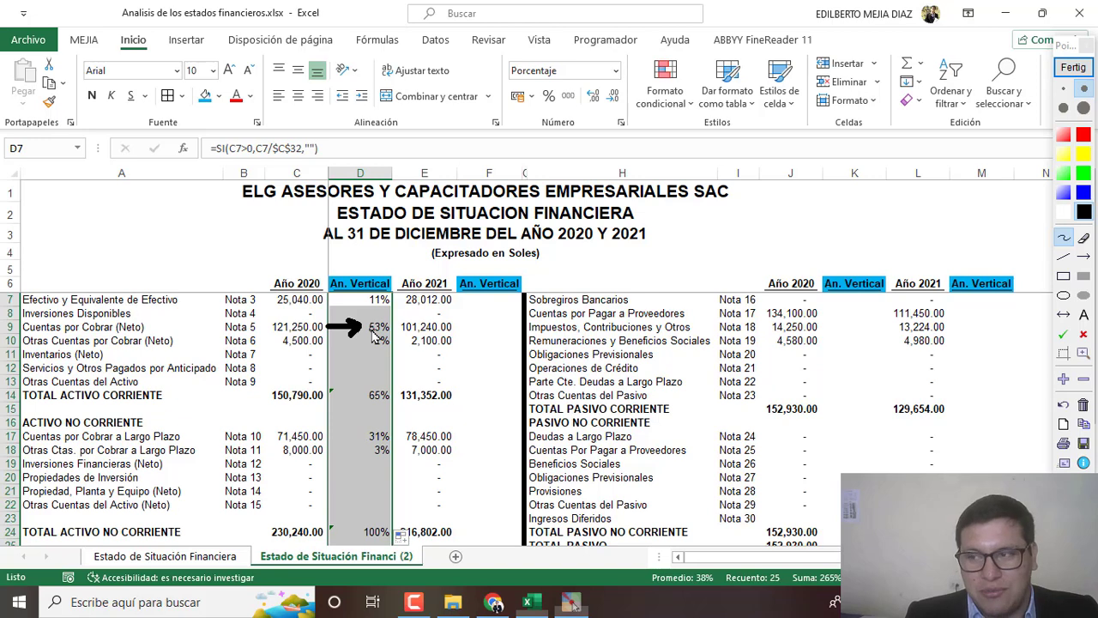
{"action": "left_click", "coordinate": [1072, 71]}
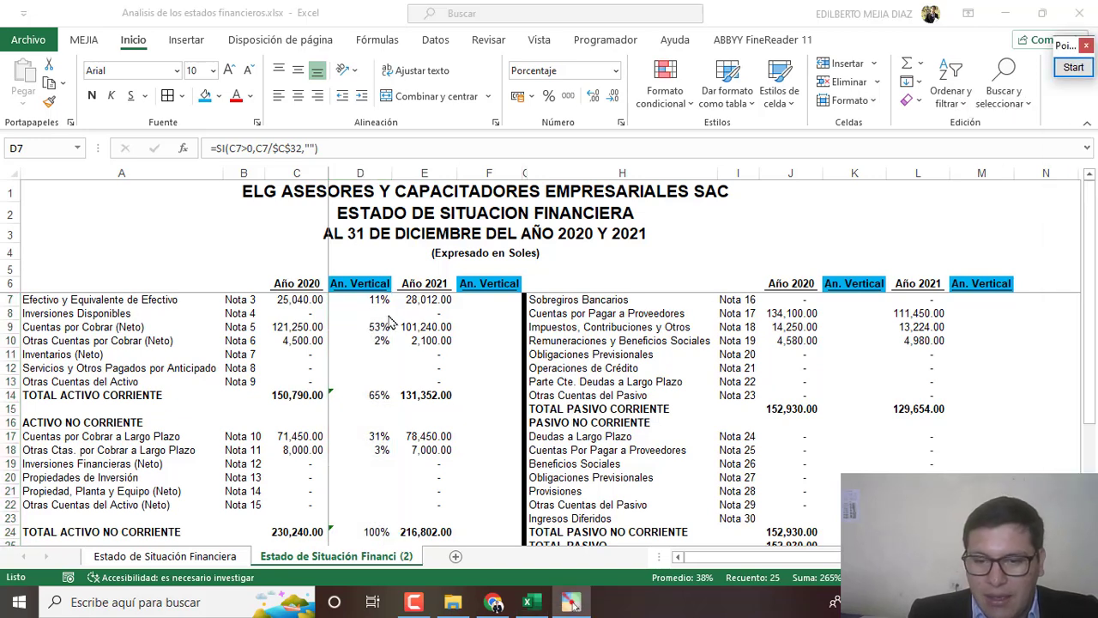
Step: Copy D7's formula into F7 and change it to SI(E7>0,E7/$E$32,"")
{"action": "left_click", "coordinate": [371, 298]}
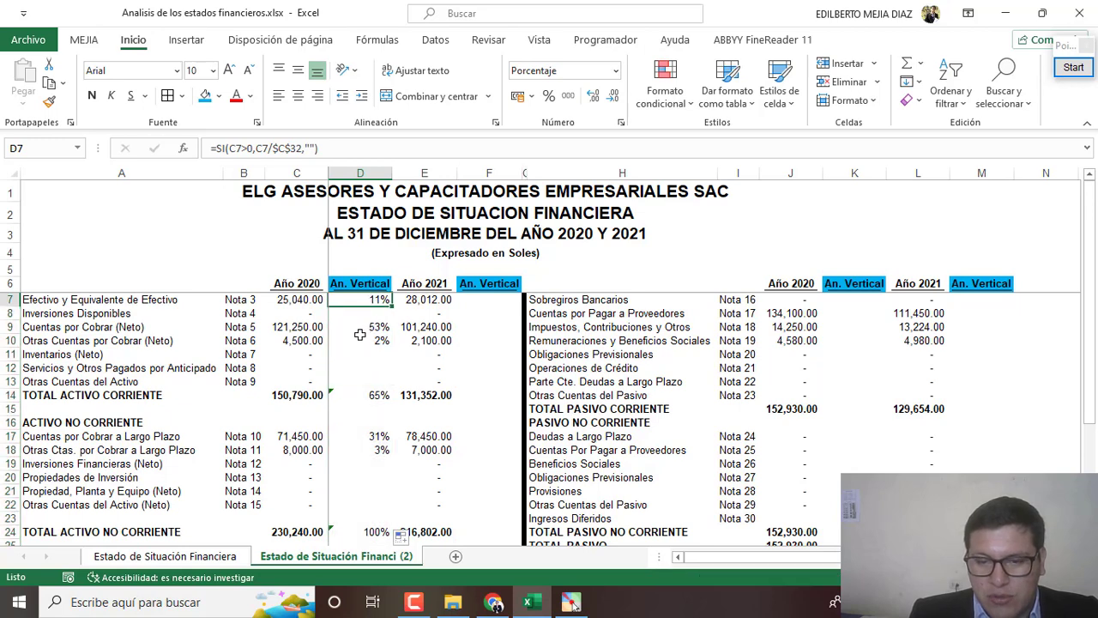
{"action": "key", "text": "ctrl+c"}
{"action": "left_click", "coordinate": [489, 301]}
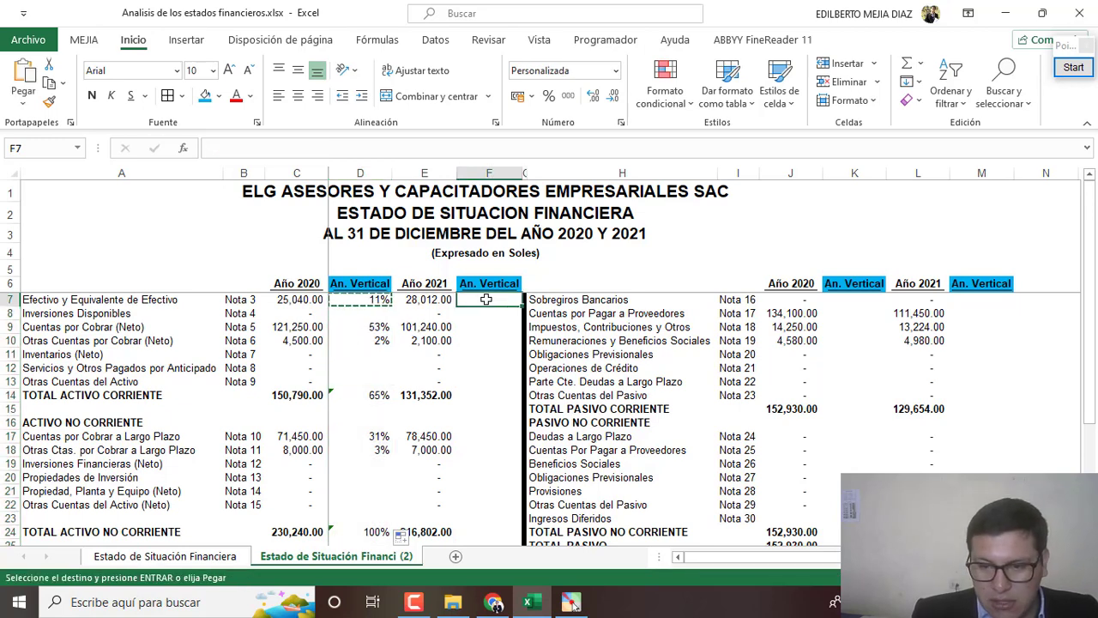
{"action": "key", "text": "ctrl+v"}
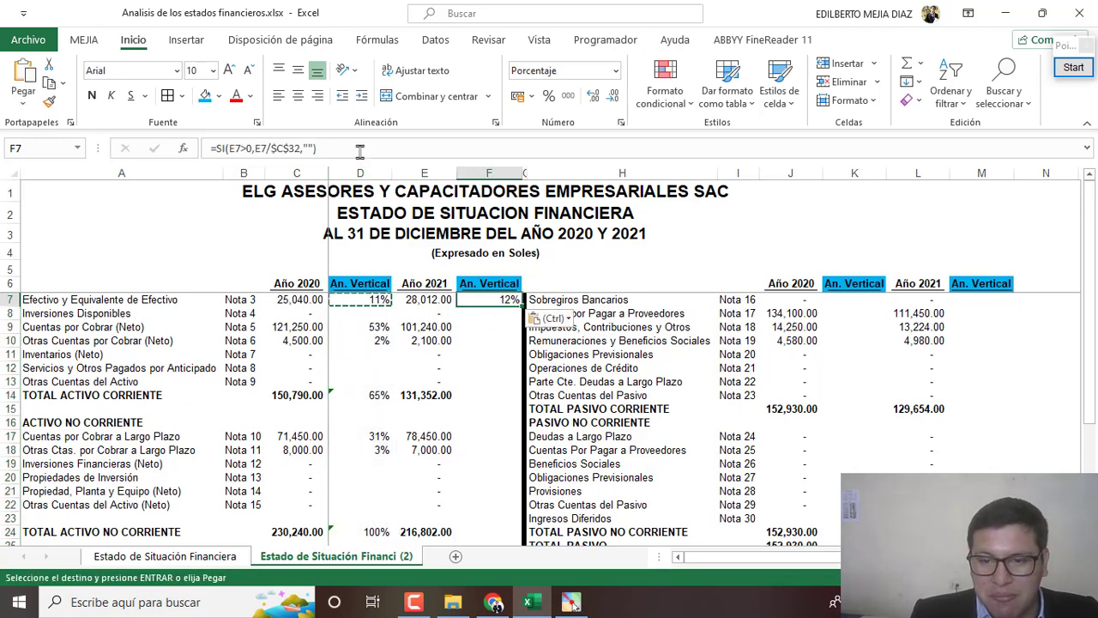
{"action": "left_click", "coordinate": [364, 149]}
{"action": "left_click_drag", "start_coordinate": [1090, 257], "coordinate": [1092, 220]}
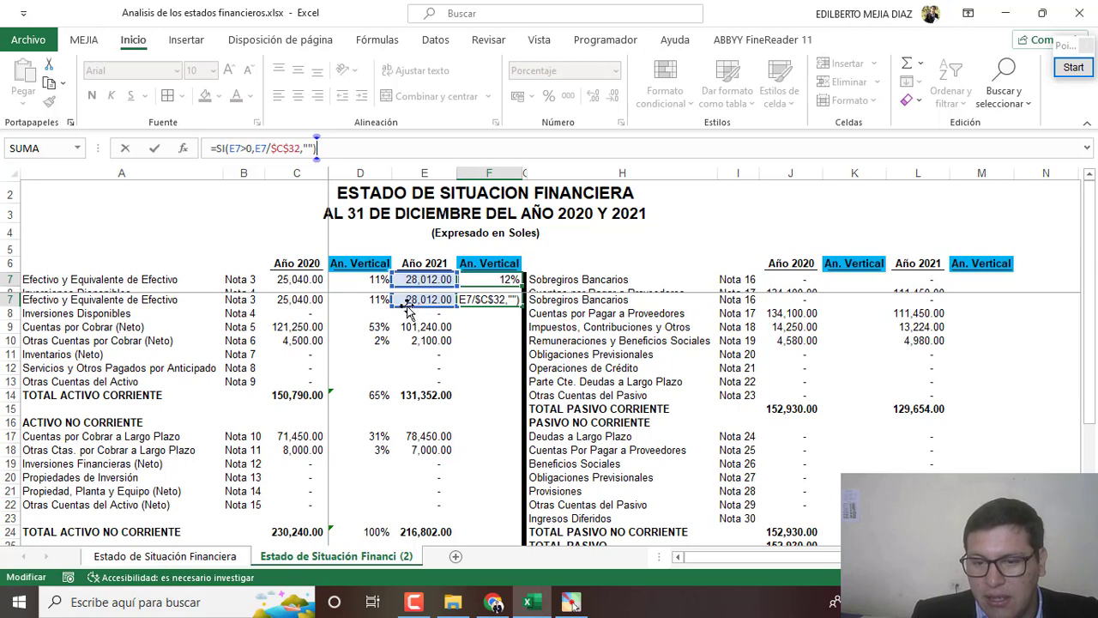
{"action": "left_click_drag", "start_coordinate": [1090, 257], "coordinate": [1090, 285]}
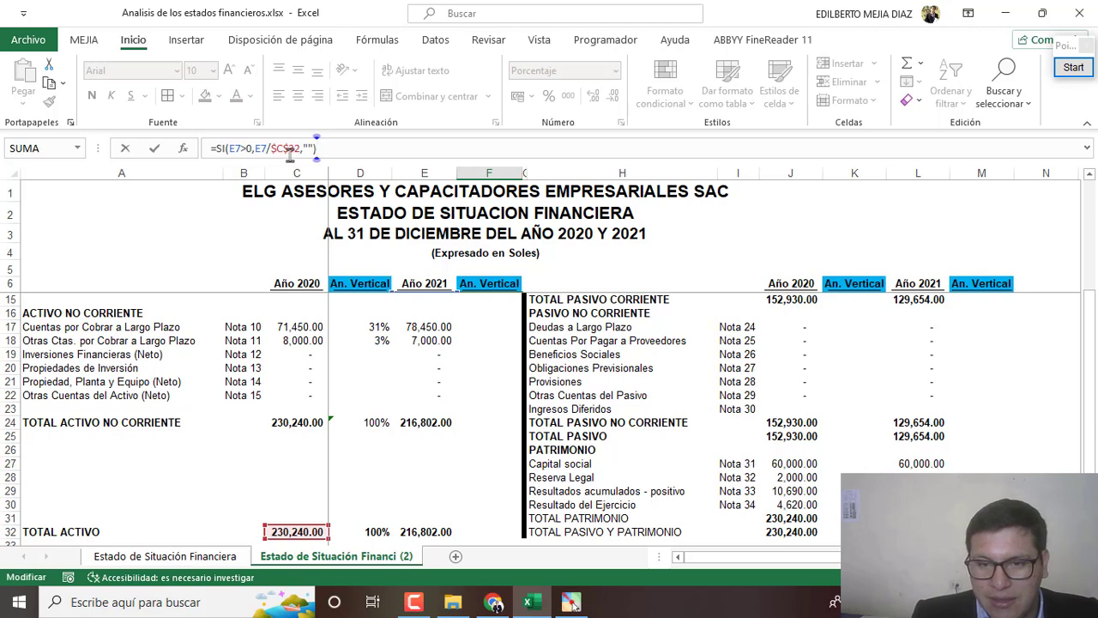
{"action": "left_click", "coordinate": [283, 148]}
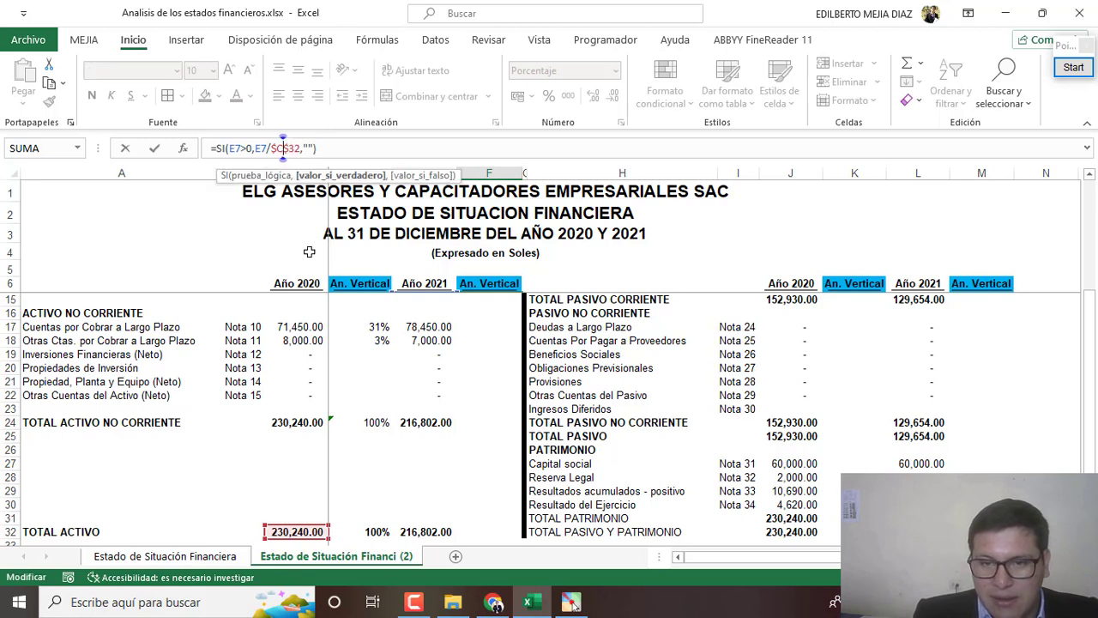
{"action": "key", "text": "BackSpace"}
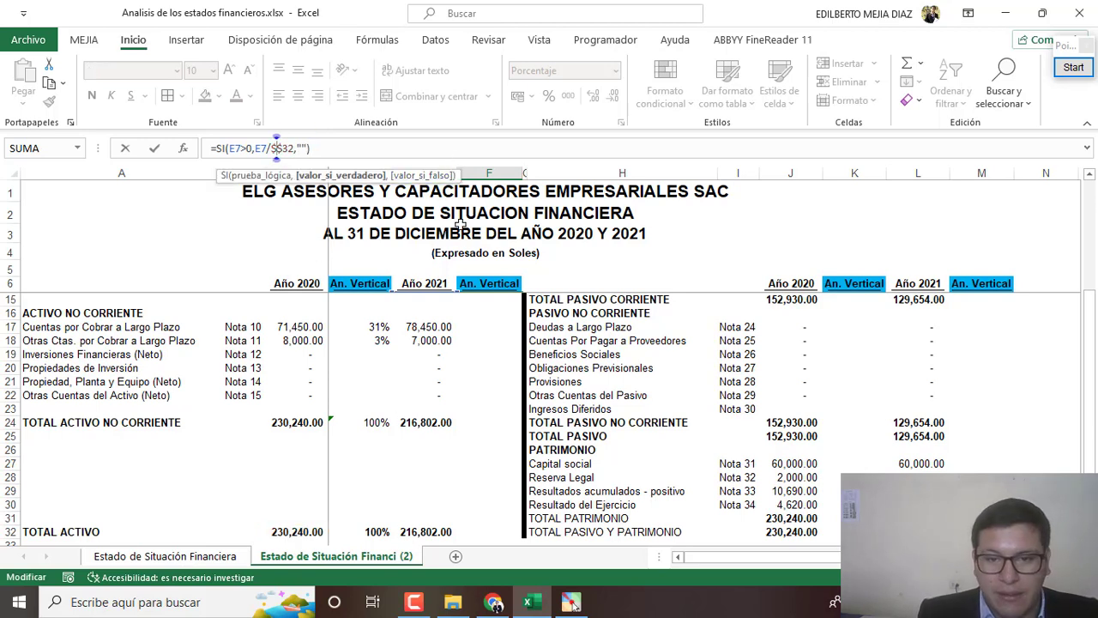
{"action": "type", "text": "e"}
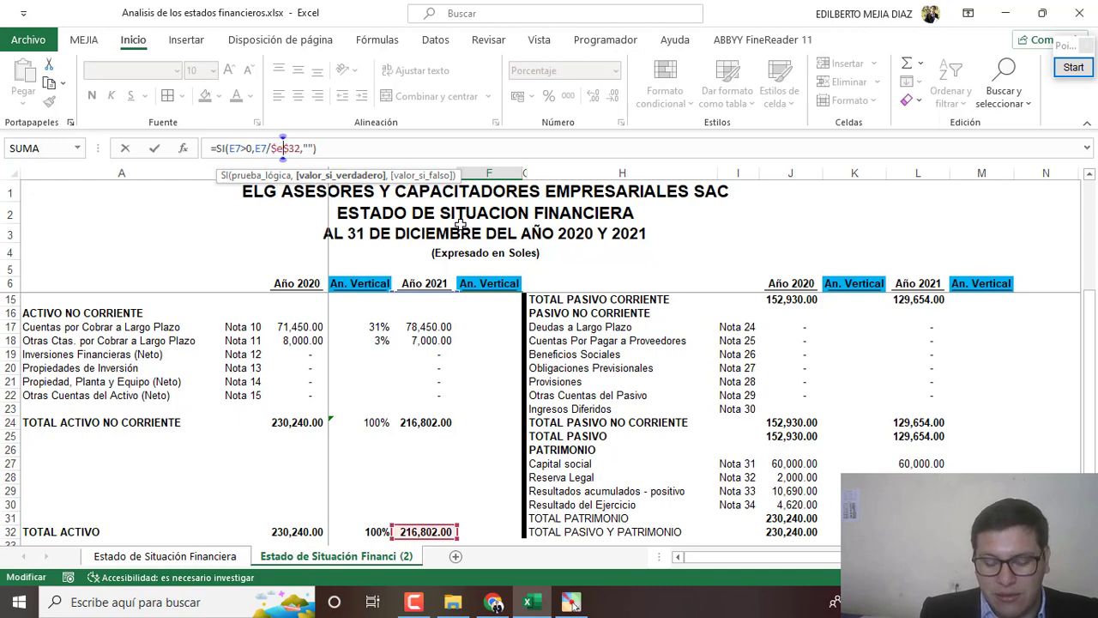
{"action": "key", "text": "Return"}
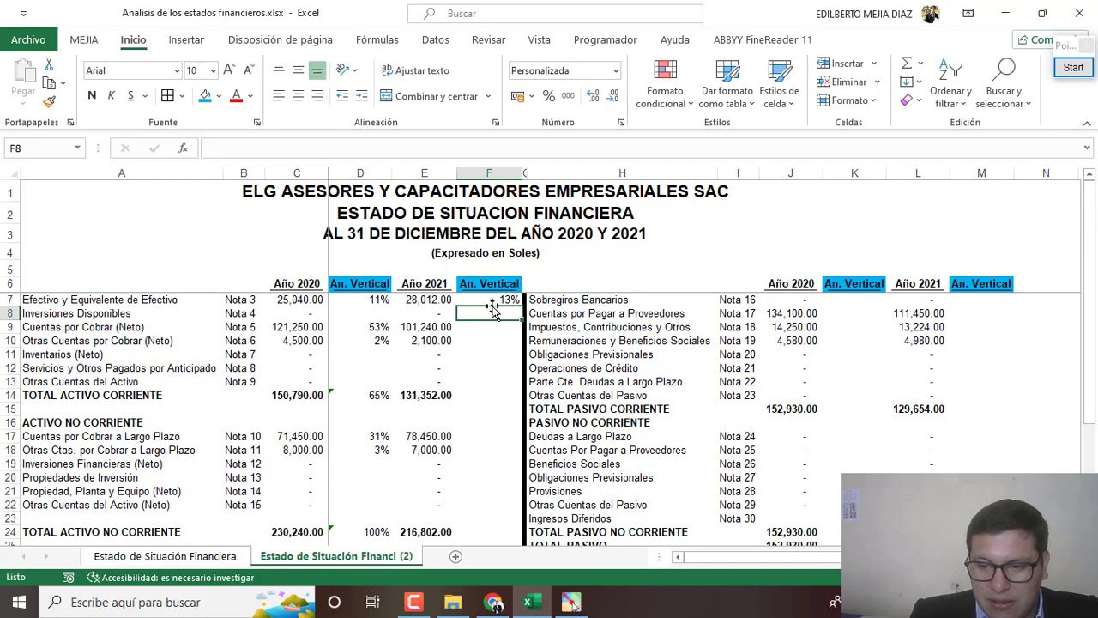
Step: Fill F7's formula down to F32, showing 13% through 100%
{"action": "left_click", "coordinate": [492, 304]}
{"action": "left_click_drag", "start_coordinate": [521, 306], "coordinate": [502, 524]}
{"action": "left_click", "coordinate": [507, 519]}
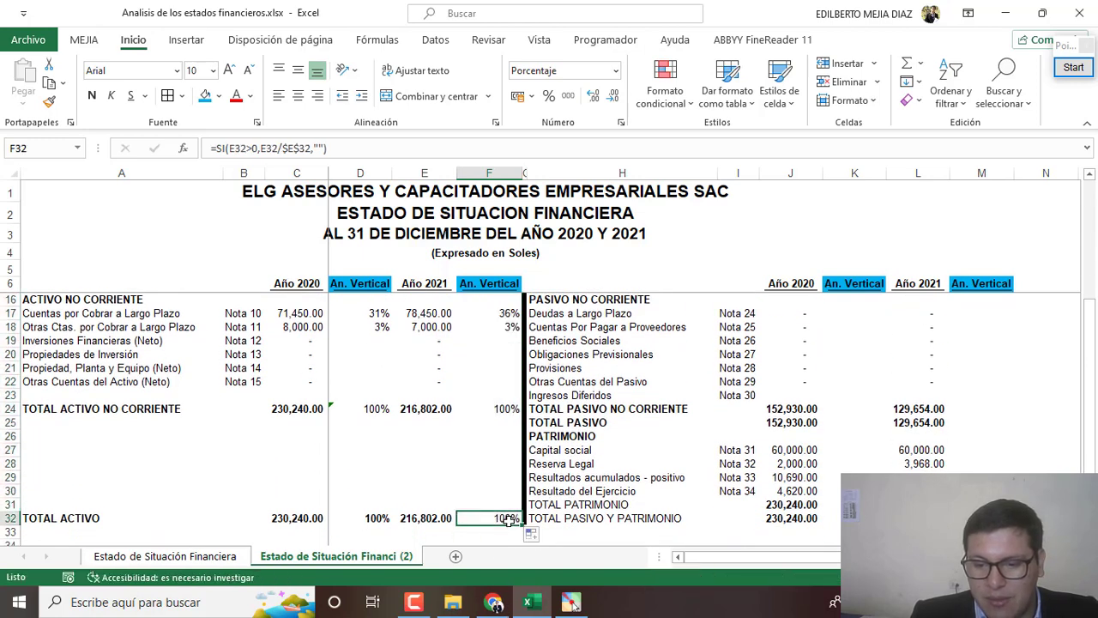
{"action": "scroll", "coordinate": [503, 345], "scroll_direction": "up", "scroll_amount": 1}
{"action": "scroll", "coordinate": [500, 335], "scroll_direction": "up", "scroll_amount": 1}
{"action": "scroll", "coordinate": [497, 322], "scroll_direction": "up", "scroll_amount": 1}
Step: Copy the F7 percentage formula into K7, then into M7 for the liabilities side
{"action": "left_click", "coordinate": [494, 302]}
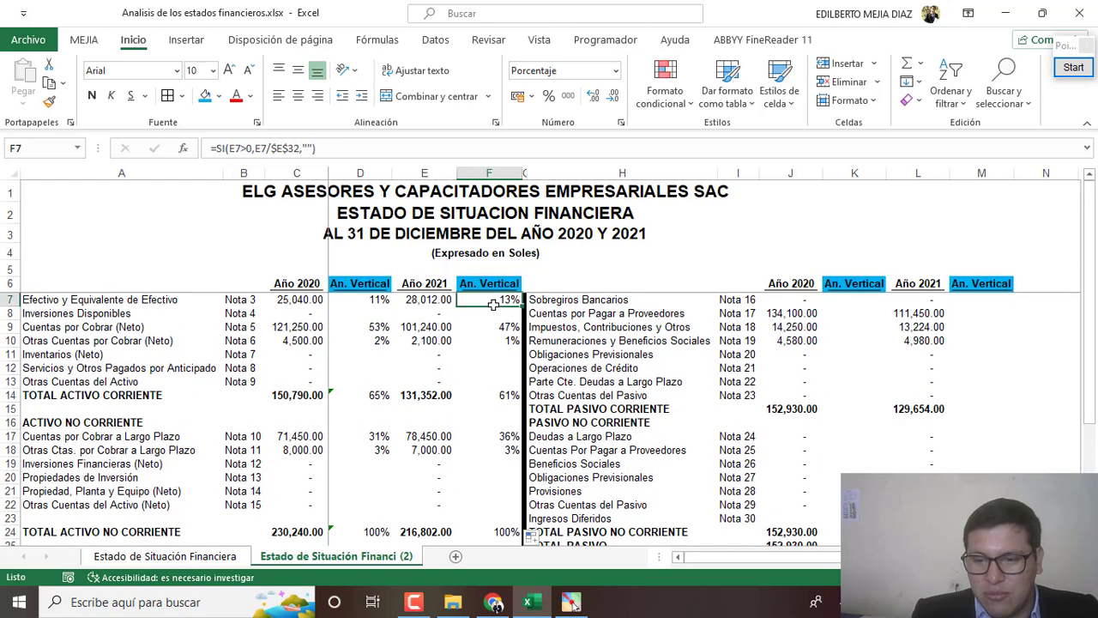
{"action": "key", "text": "ctrl+c"}
{"action": "left_click", "coordinate": [863, 311]}
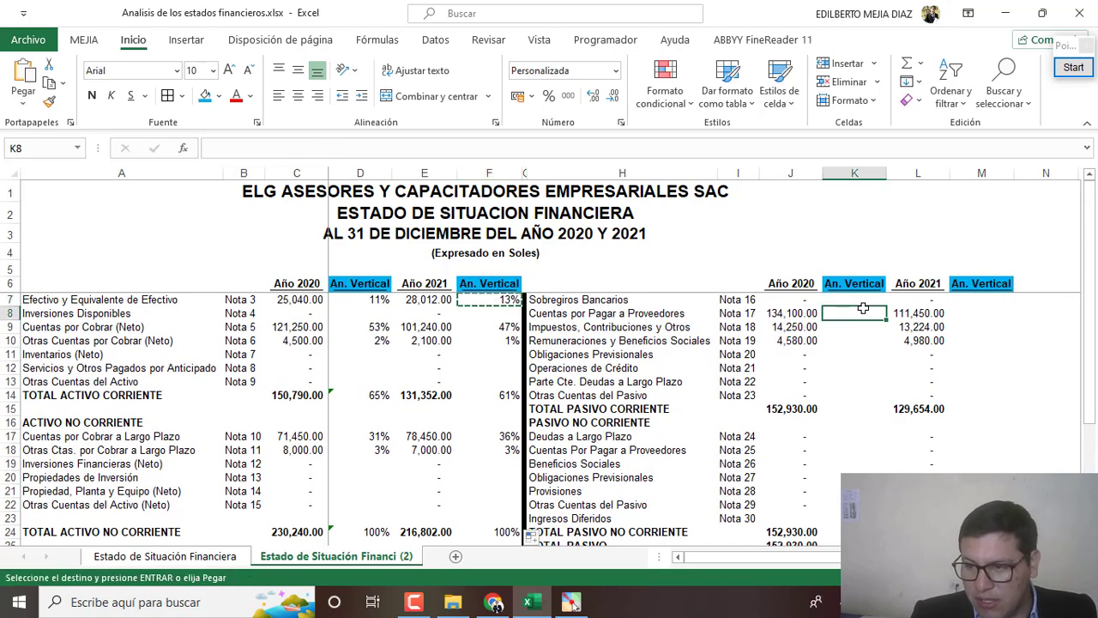
{"action": "left_click", "coordinate": [865, 301]}
{"action": "key", "text": "ctrl+v"}
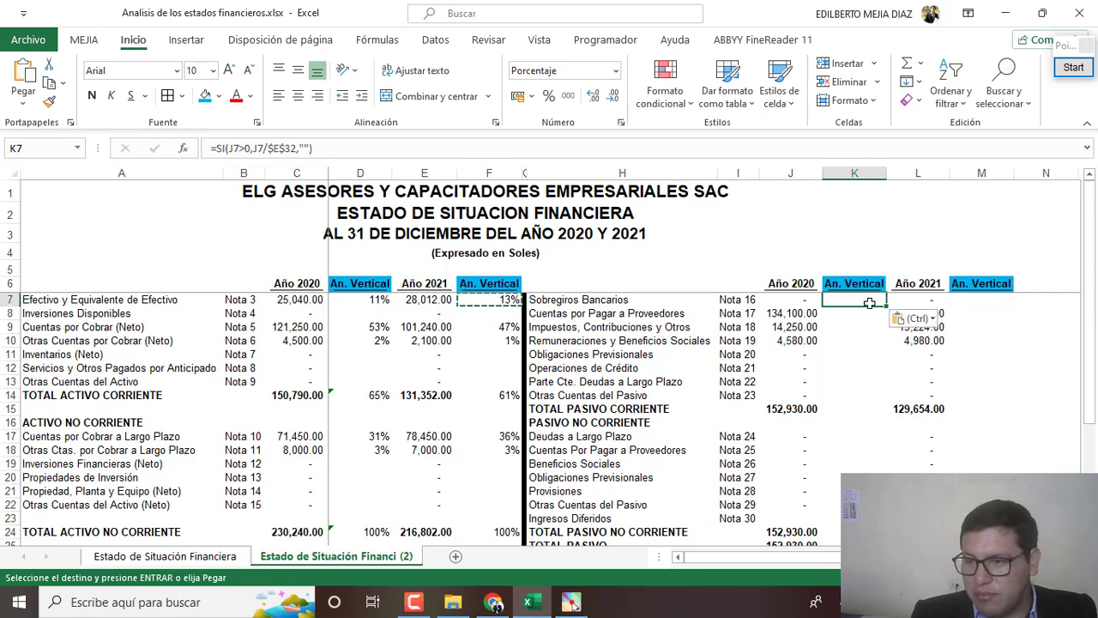
{"action": "key", "text": "F2"}
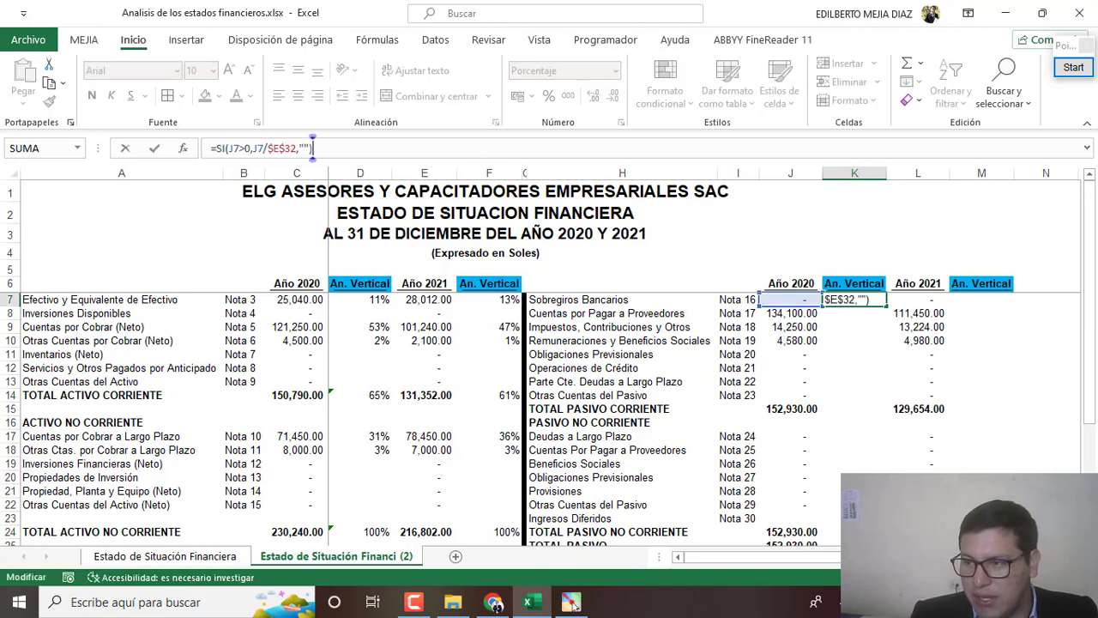
{"action": "scroll", "coordinate": [790, 482], "scroll_direction": "down", "scroll_amount": 3}
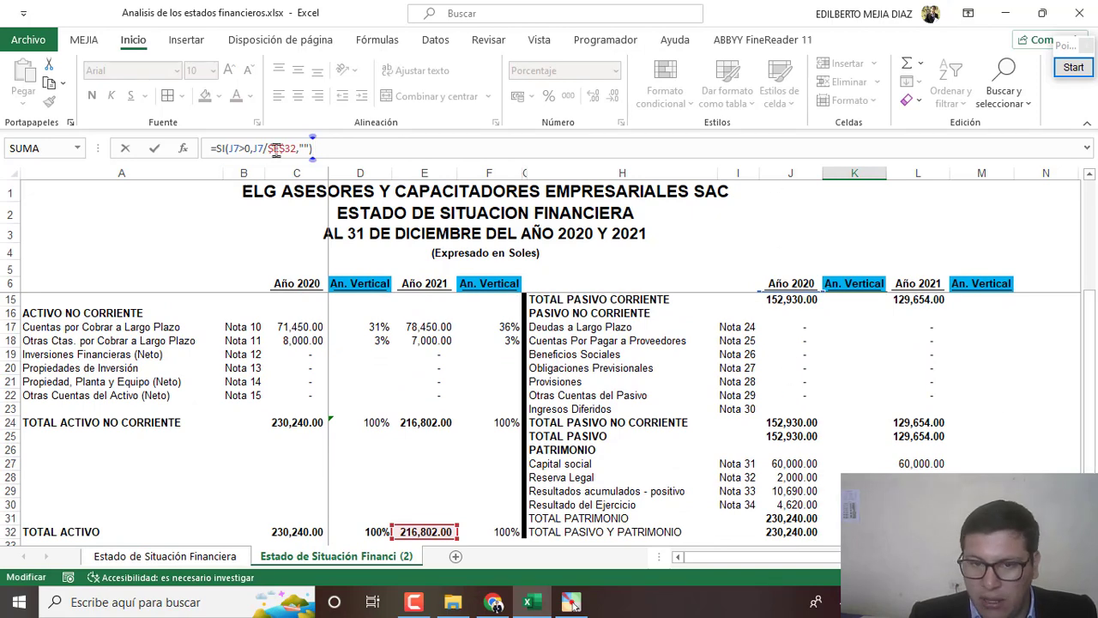
{"action": "key", "text": "Escape"}
{"action": "key", "text": "ctrl+c"}
{"action": "left_click", "coordinate": [968, 294]}
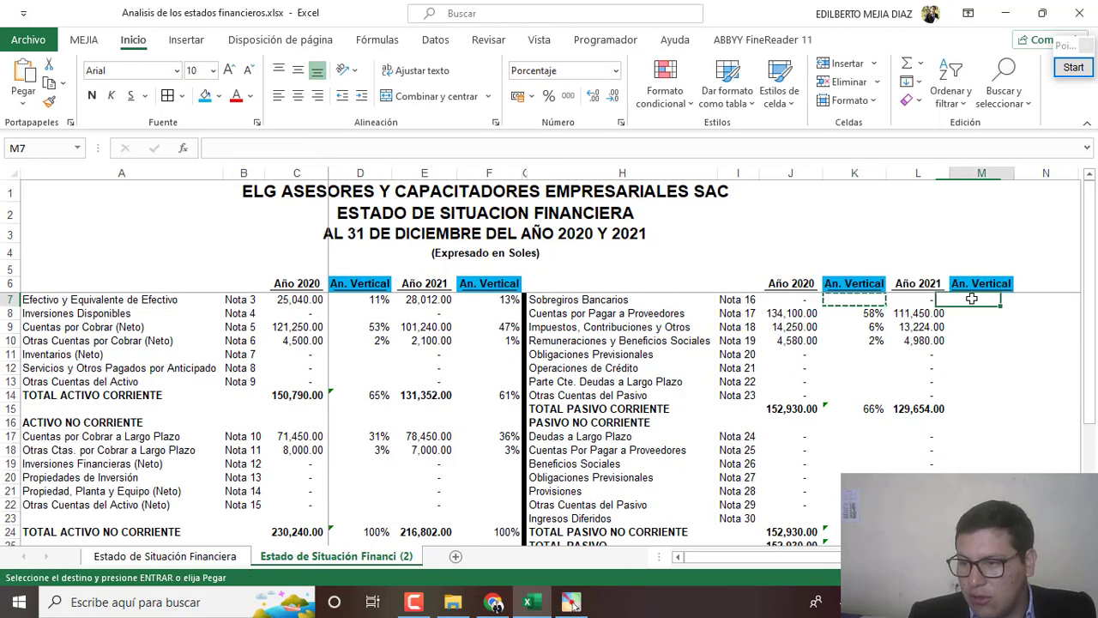
{"action": "key", "text": "ctrl+v"}
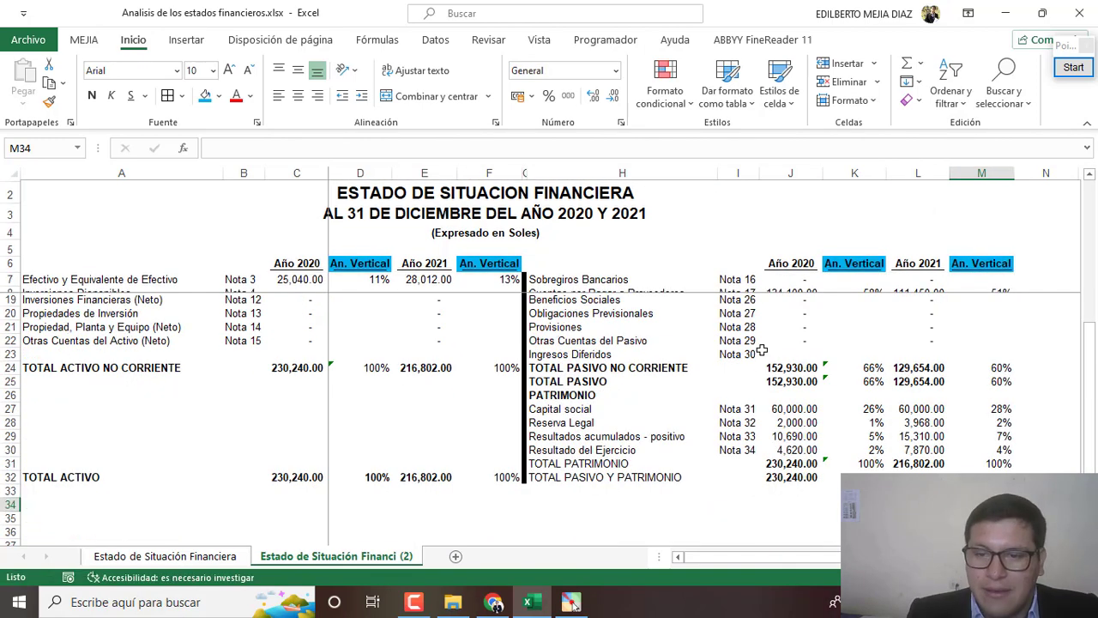
Step: Scroll through the sheet to review the corrected totals (79,450.00 non-current assets, 77,310.00 equity), then activate the red annotation pen
{"action": "scroll", "coordinate": [863, 436], "scroll_direction": "up", "scroll_amount": 1}
{"action": "scroll", "coordinate": [856, 438], "scroll_direction": "up", "scroll_amount": 3}
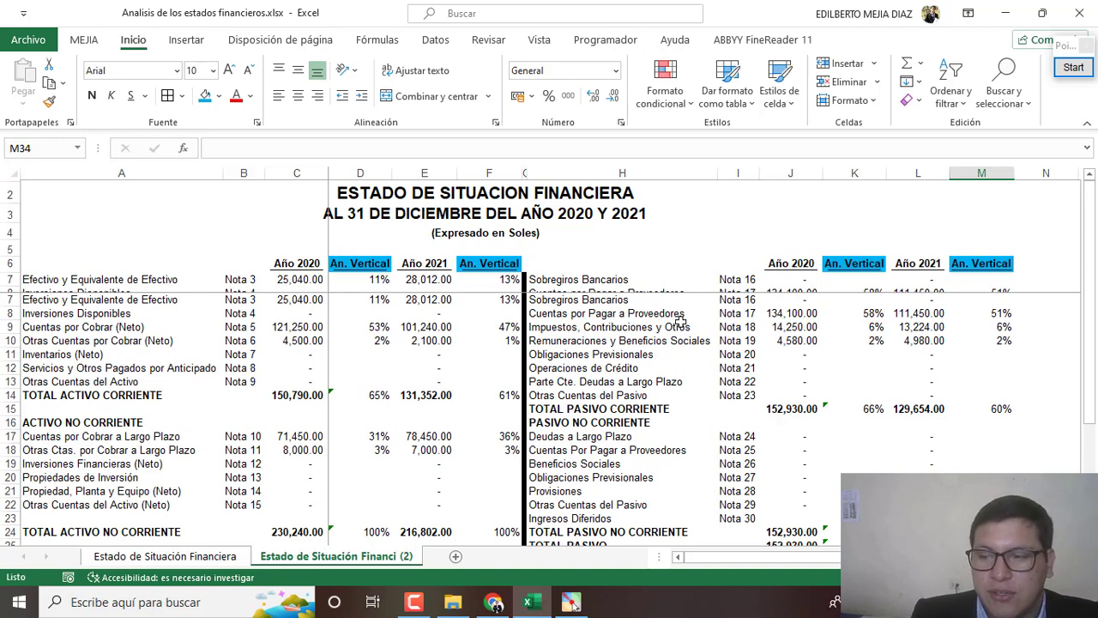
{"action": "scroll", "coordinate": [883, 309], "scroll_direction": "down", "scroll_amount": 3}
{"action": "scroll", "coordinate": [886, 343], "scroll_direction": "down", "scroll_amount": 3}
{"action": "scroll", "coordinate": [888, 348], "scroll_direction": "down", "scroll_amount": 1}
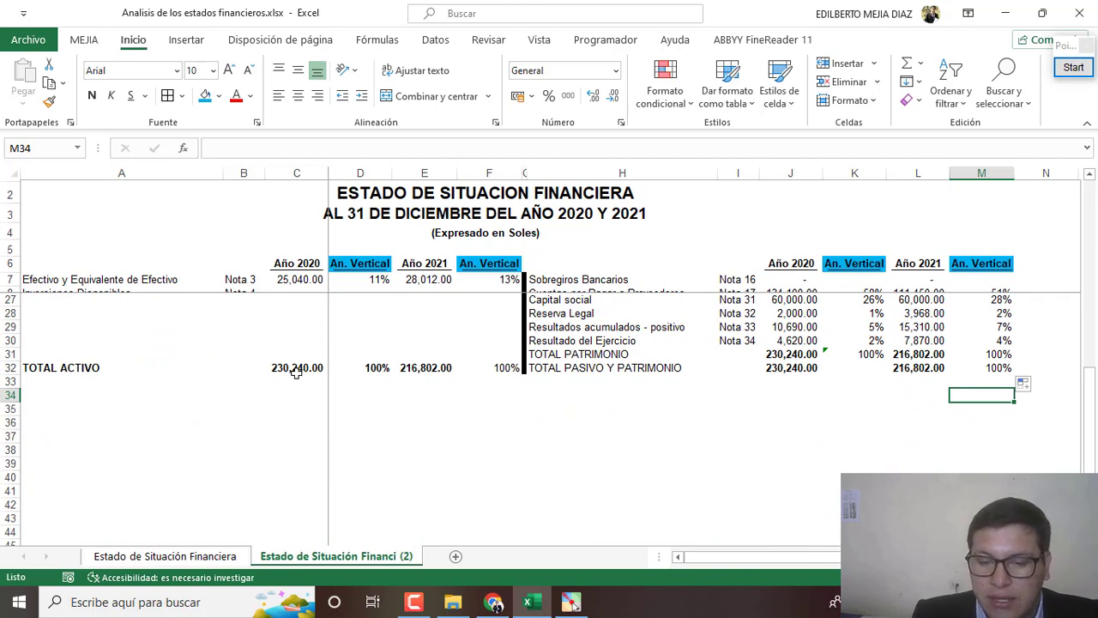
{"action": "left_click", "coordinate": [575, 367]}
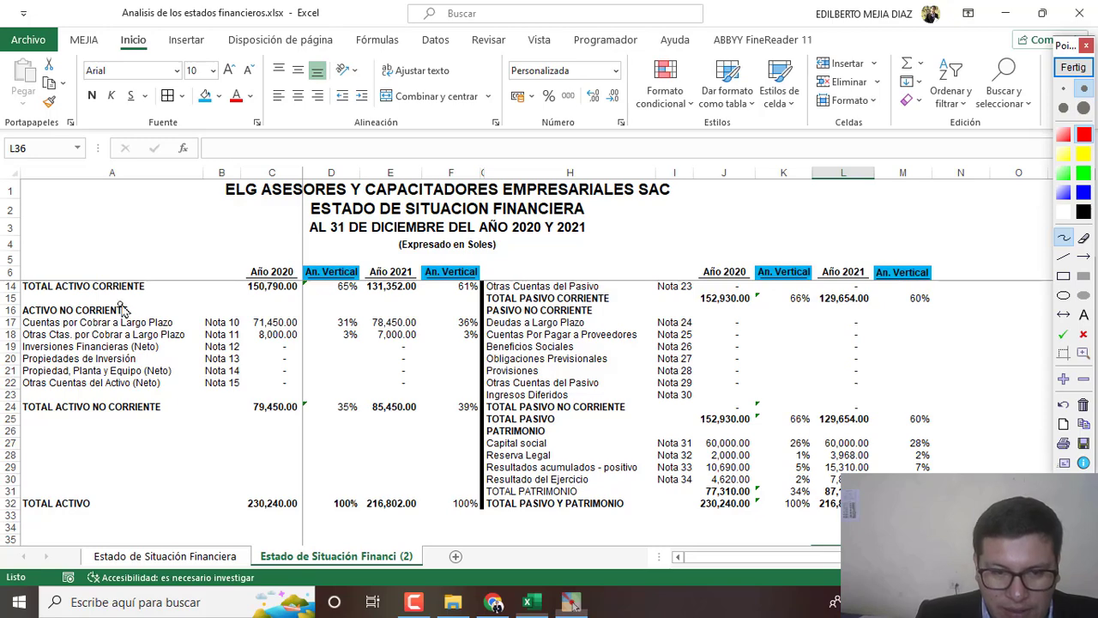
Step: Draw red arrows at total current (150,790.00) and non-current (79,450.00) assets, underline 65% and 35%, and circle 100% in D32 and F32
{"action": "mouse_move", "coordinate": [175, 285]}
{"action": "left_mouse_down"}
{"action": "mouse_move", "coordinate": [230, 296]}
{"action": "mouse_move", "coordinate": [214, 303]}
{"action": "left_mouse_up"}
{"action": "mouse_move", "coordinate": [182, 407]}
{"action": "left_mouse_down"}
{"action": "mouse_move", "coordinate": [246, 406]}
{"action": "mouse_move", "coordinate": [230, 417]}
{"action": "left_mouse_up"}
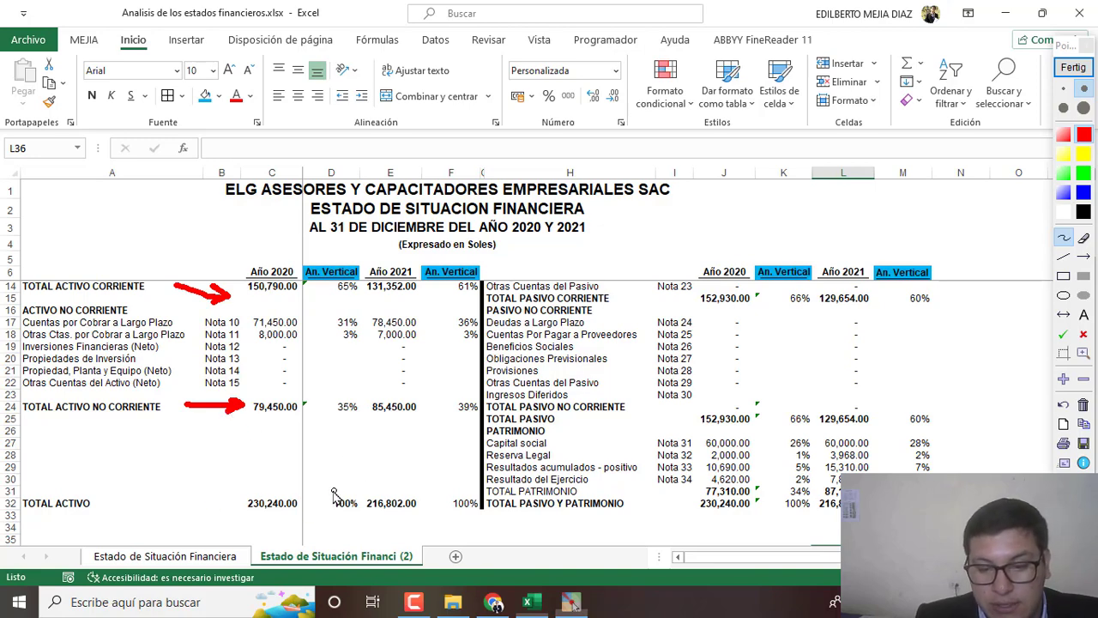
{"action": "left_click_drag", "start_coordinate": [333, 493], "coordinate": [336, 489]}
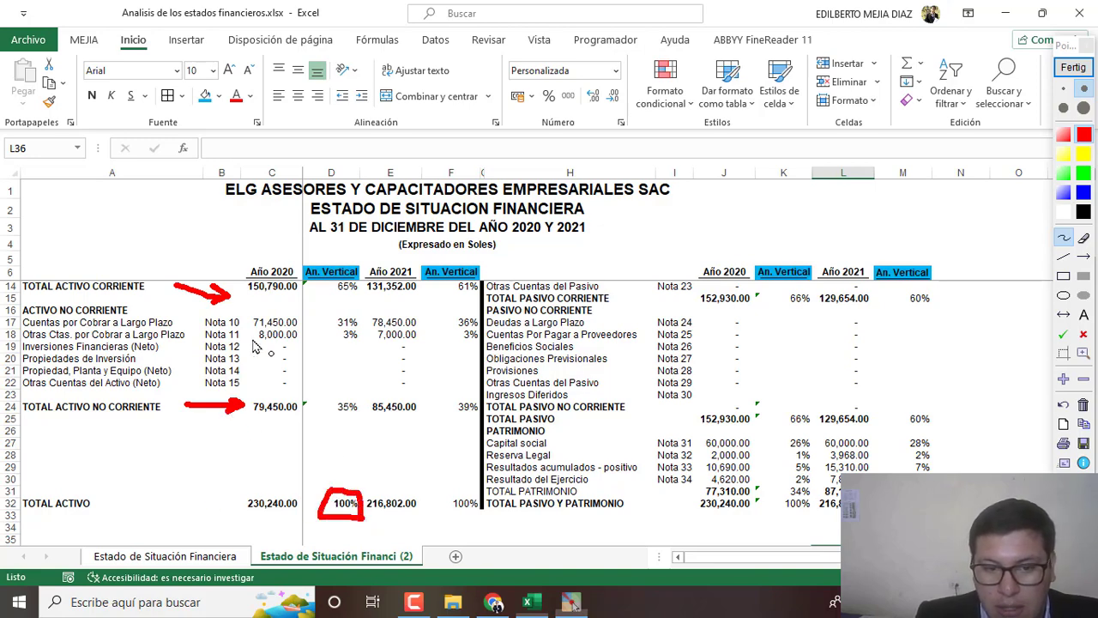
{"action": "left_click_drag", "start_coordinate": [322, 294], "coordinate": [356, 295]}
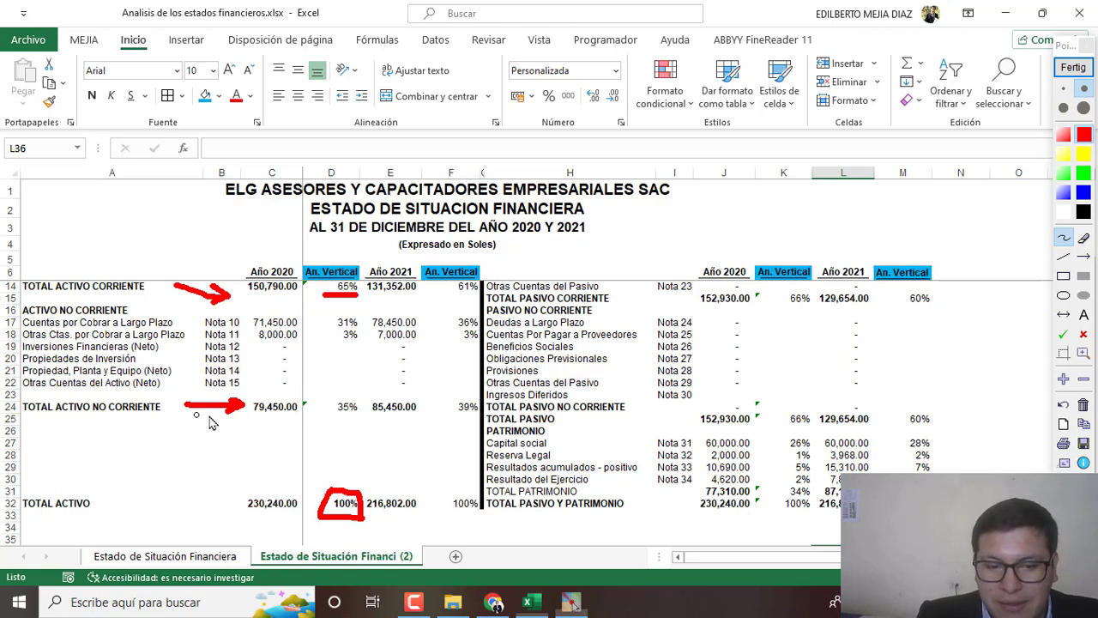
{"action": "left_click_drag", "start_coordinate": [326, 414], "coordinate": [360, 413]}
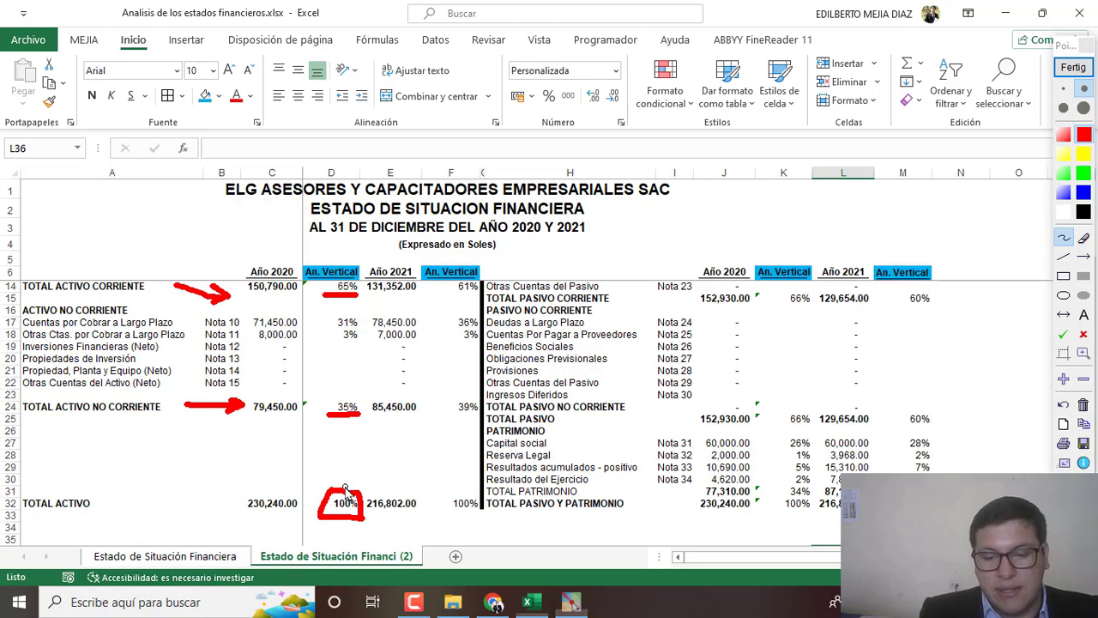
{"action": "mouse_move", "coordinate": [299, 465]}
{"action": "left_mouse_down"}
{"action": "mouse_move", "coordinate": [317, 485]}
{"action": "mouse_move", "coordinate": [301, 489]}
{"action": "left_mouse_up"}
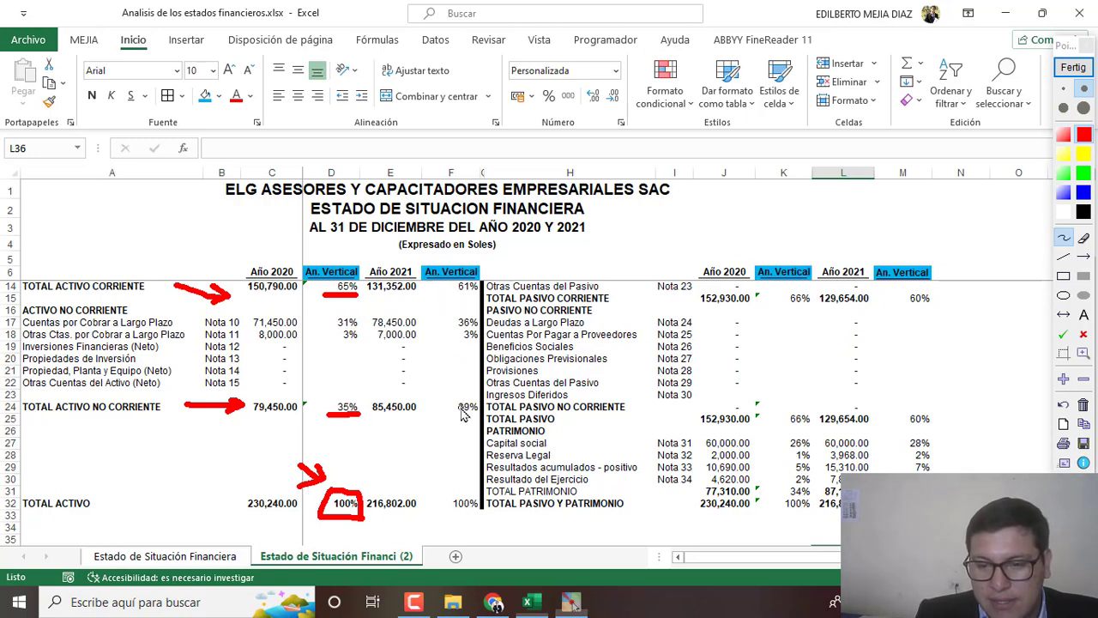
{"action": "left_click_drag", "start_coordinate": [462, 482], "coordinate": [473, 482]}
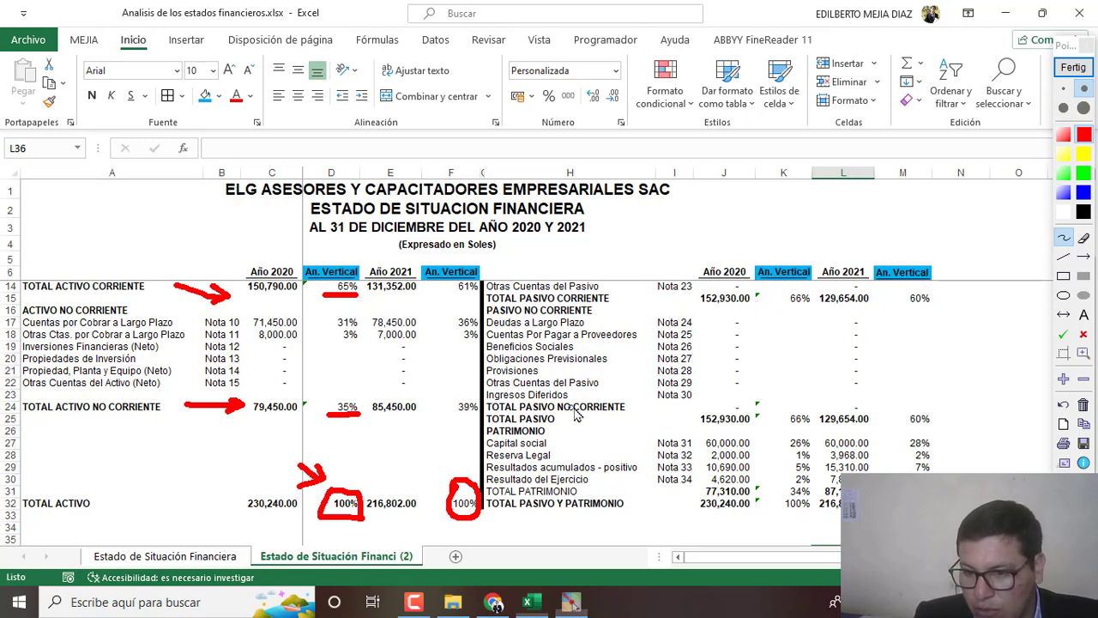
Step: In column K, circle the 66% liabilities and 34% equity shares, add a plus sign, and underline the 100% in K32
{"action": "left_click_drag", "start_coordinate": [804, 412], "coordinate": [798, 411]}
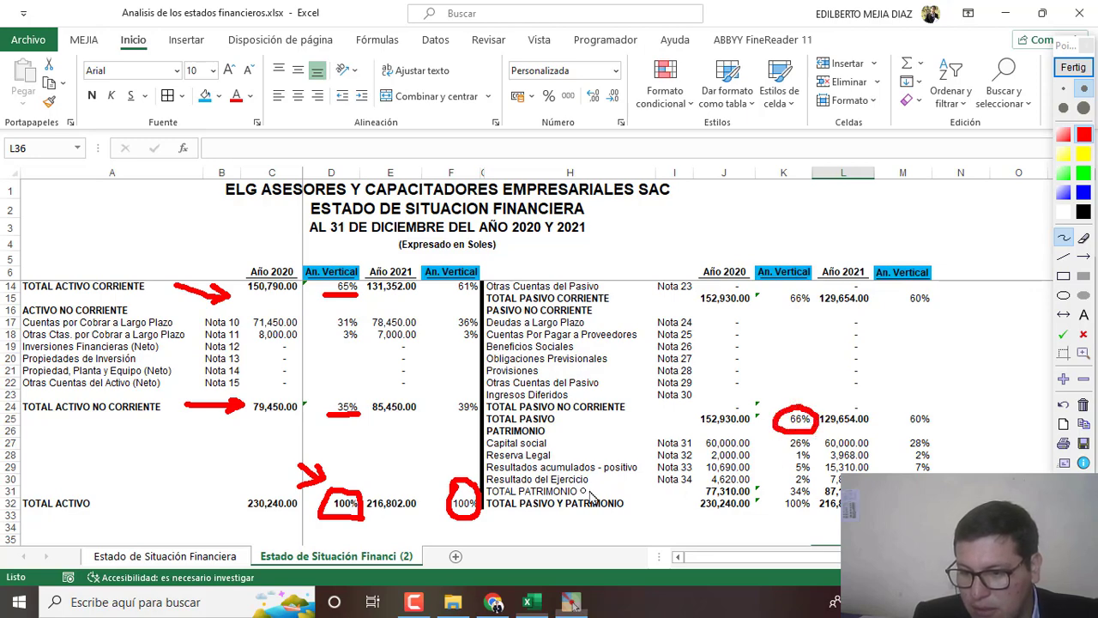
{"action": "left_click_drag", "start_coordinate": [807, 484], "coordinate": [806, 485]}
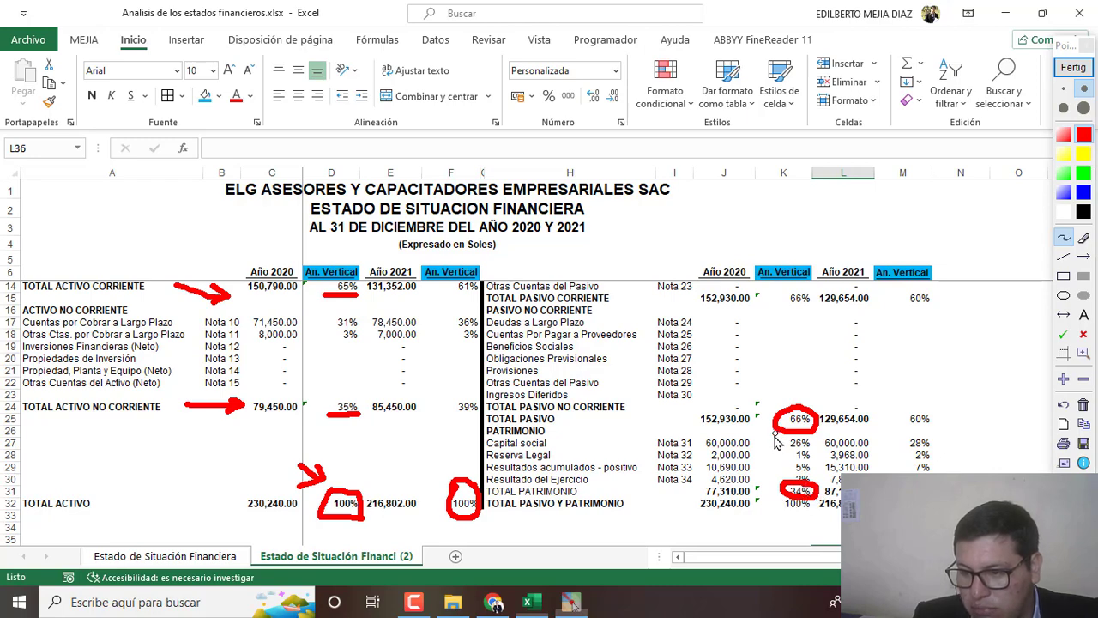
{"action": "left_click_drag", "start_coordinate": [773, 450], "coordinate": [779, 463]}
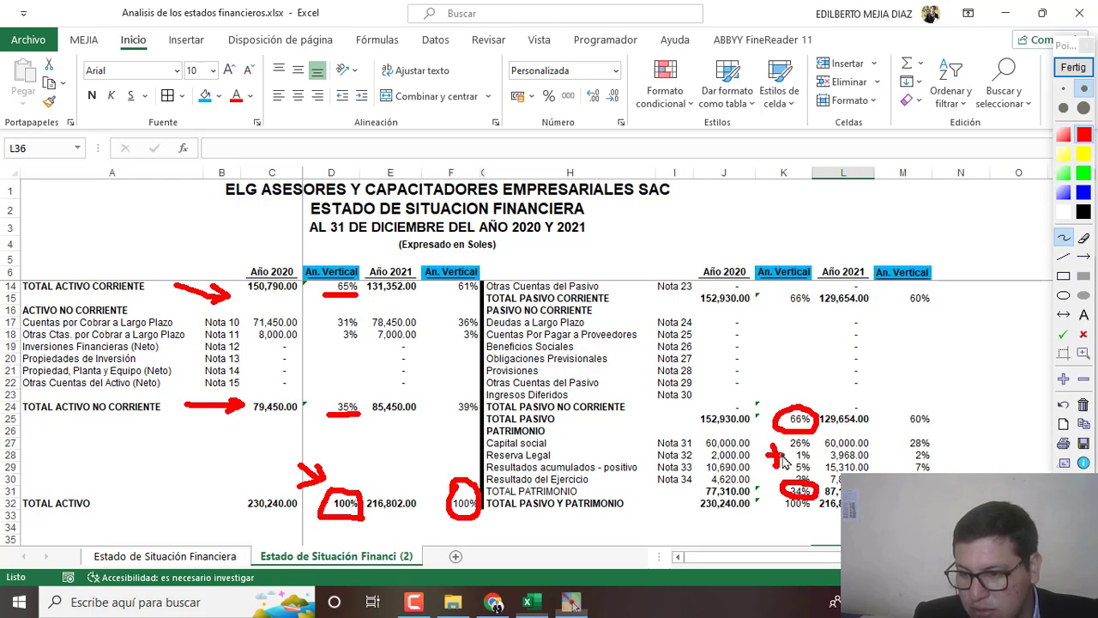
{"action": "left_click_drag", "start_coordinate": [775, 515], "coordinate": [825, 521]}
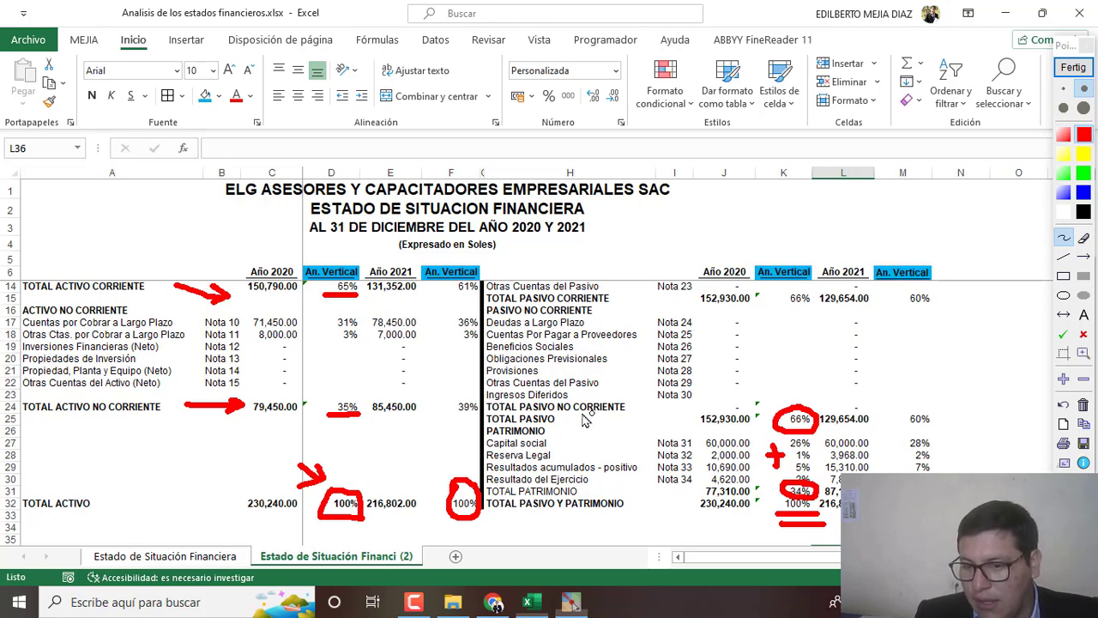
Step: Circle the 60% share in M25, add a plus beside 28%, and draw an arrow at TOTAL ACTIVO 230,240.00
{"action": "mouse_move", "coordinate": [932, 422]}
{"action": "left_mouse_down"}
{"action": "mouse_move", "coordinate": [925, 438]}
{"action": "mouse_move", "coordinate": [932, 412]}
{"action": "left_mouse_up"}
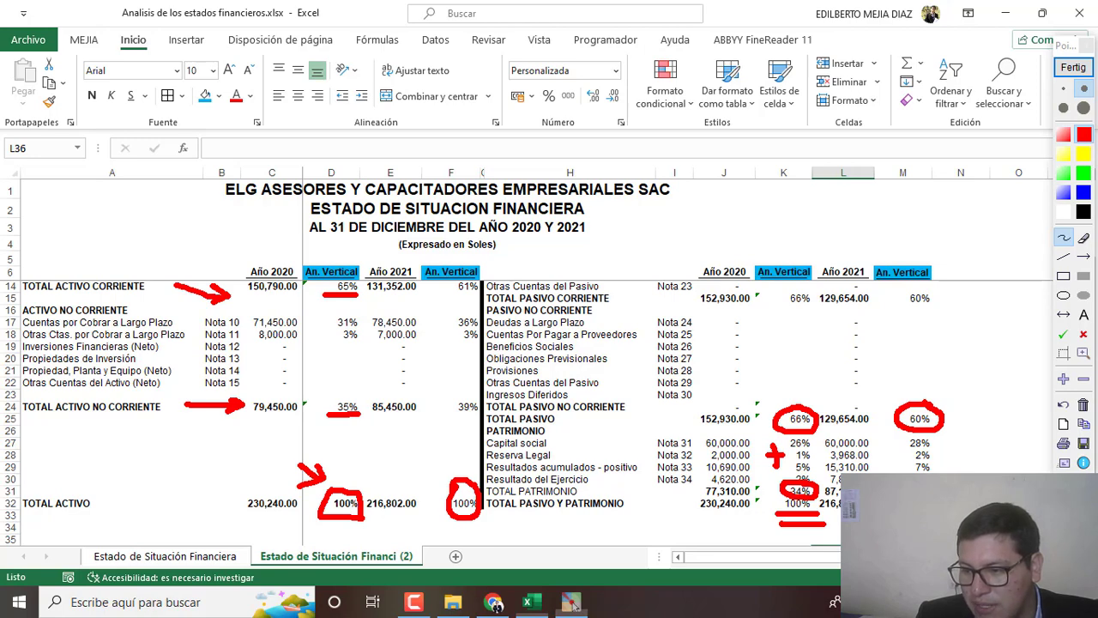
{"action": "mouse_move", "coordinate": [952, 445]}
{"action": "left_mouse_down"}
{"action": "mouse_move", "coordinate": [976, 444]}
{"action": "mouse_move", "coordinate": [963, 455]}
{"action": "left_mouse_up"}
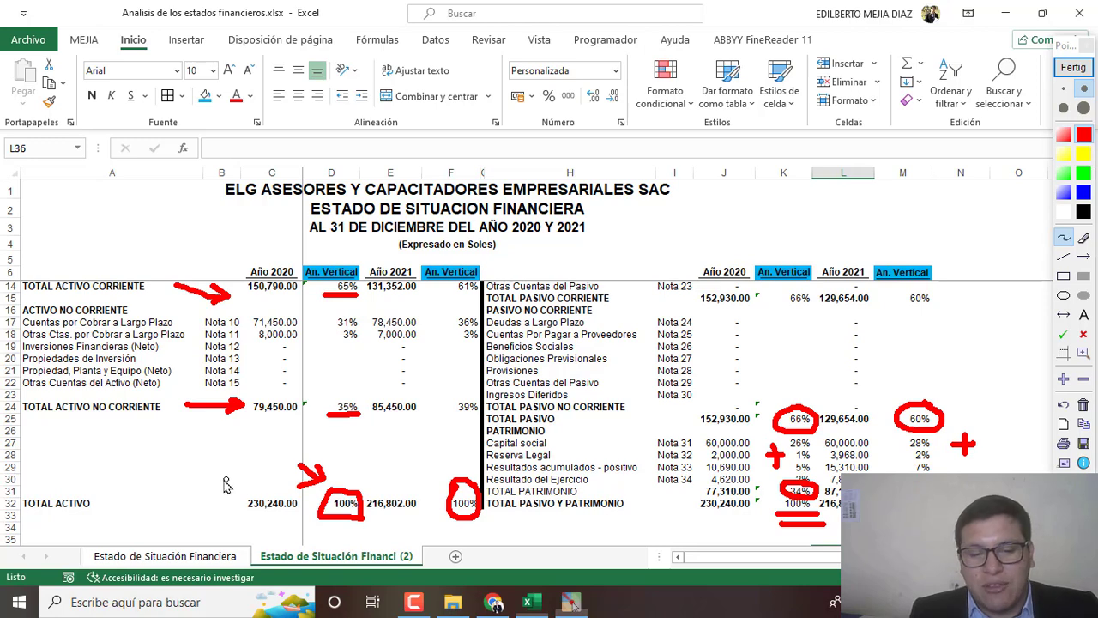
{"action": "mouse_move", "coordinate": [182, 504]}
{"action": "left_mouse_down"}
{"action": "mouse_move", "coordinate": [239, 505]}
{"action": "mouse_move", "coordinate": [218, 515]}
{"action": "left_mouse_up"}
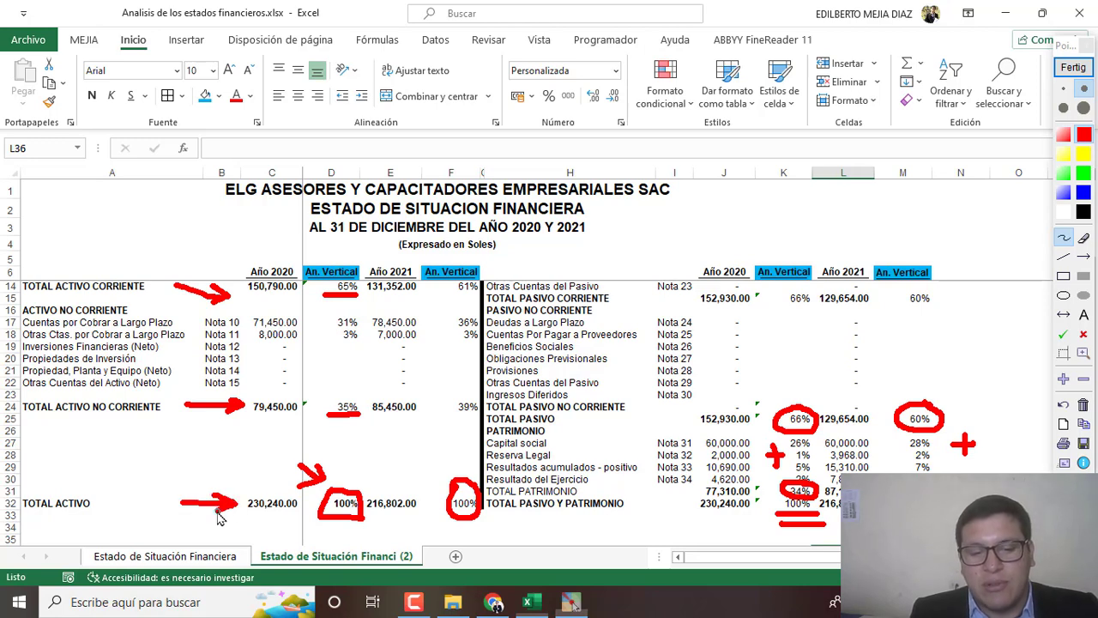